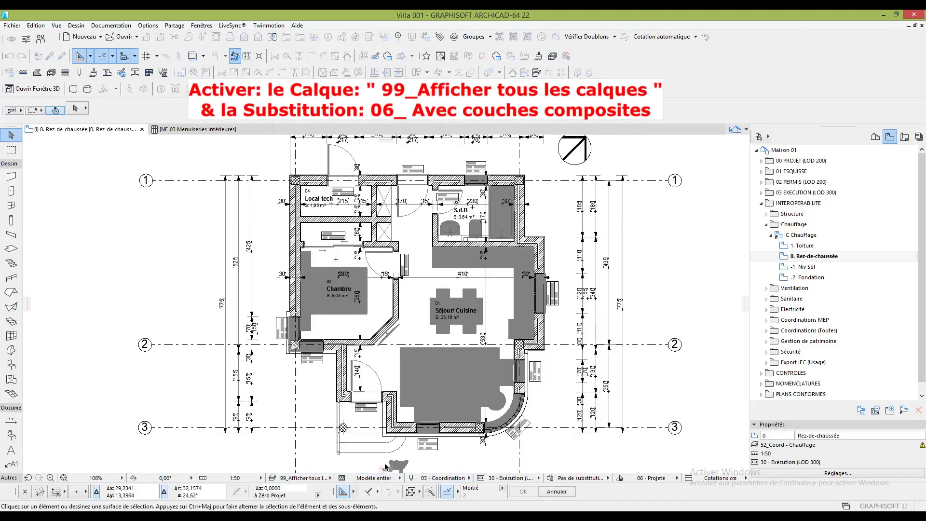
Apply the graphic override combination 06 - Avec couches composites to the ground-floor plan.
{"action": "left_click", "coordinate": [571, 483]}
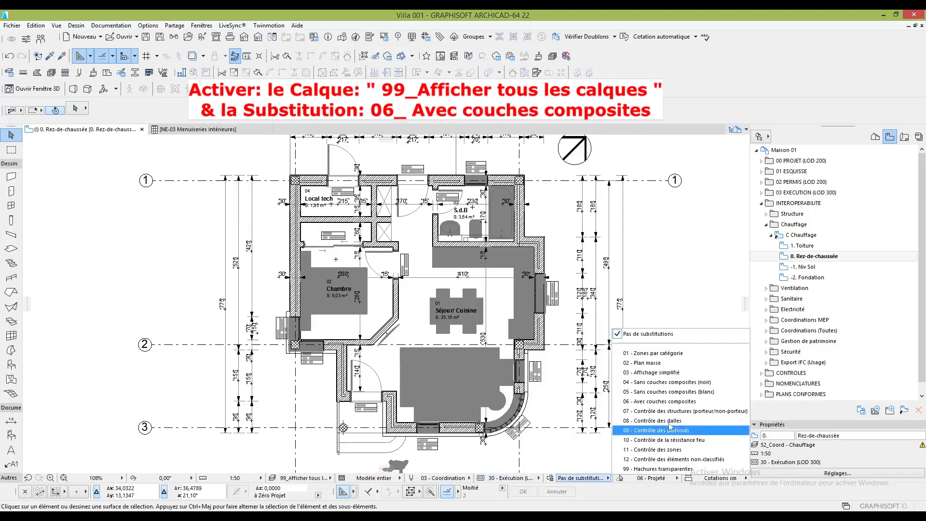
{"action": "left_click", "coordinate": [681, 402]}
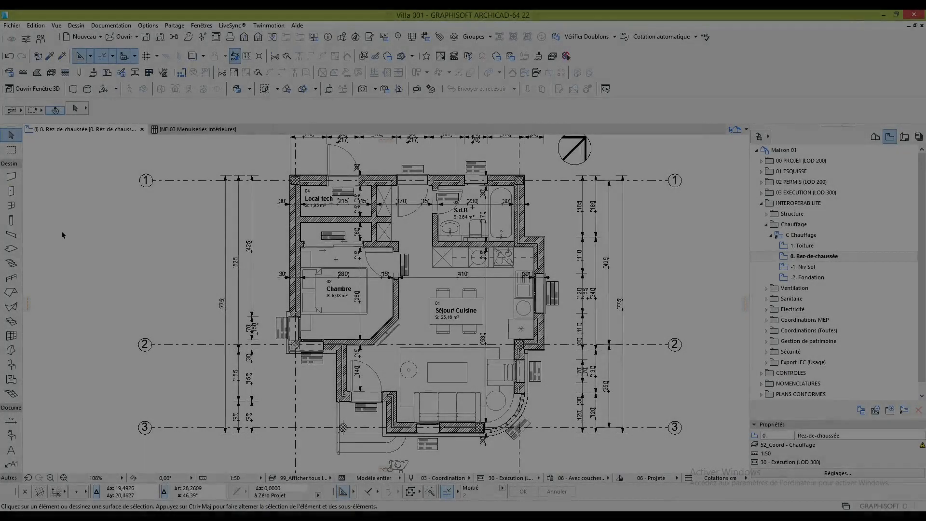
Place a Radiateur sèche serviettes 22 object against the S.d.B's exterior wall, between door P-004 and the window.
{"action": "left_click", "coordinate": [12, 367]}
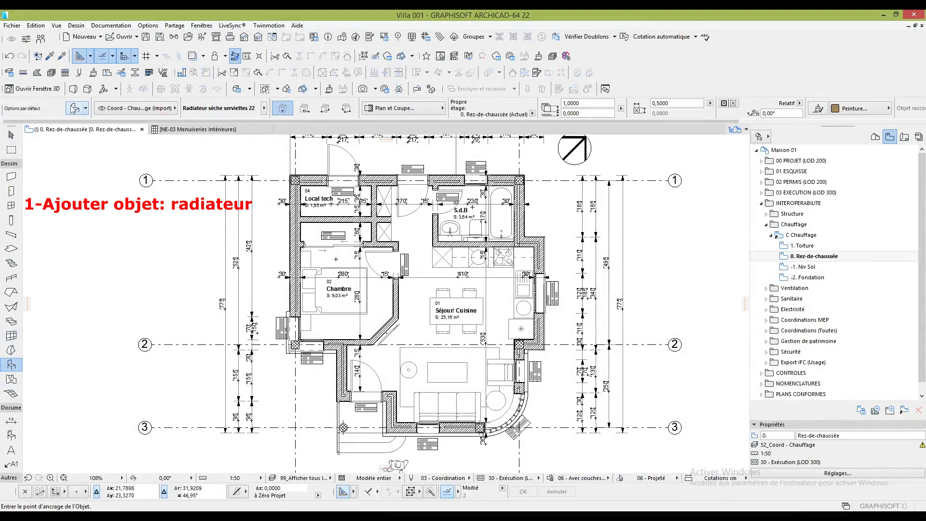
{"action": "left_click", "coordinate": [73, 109]}
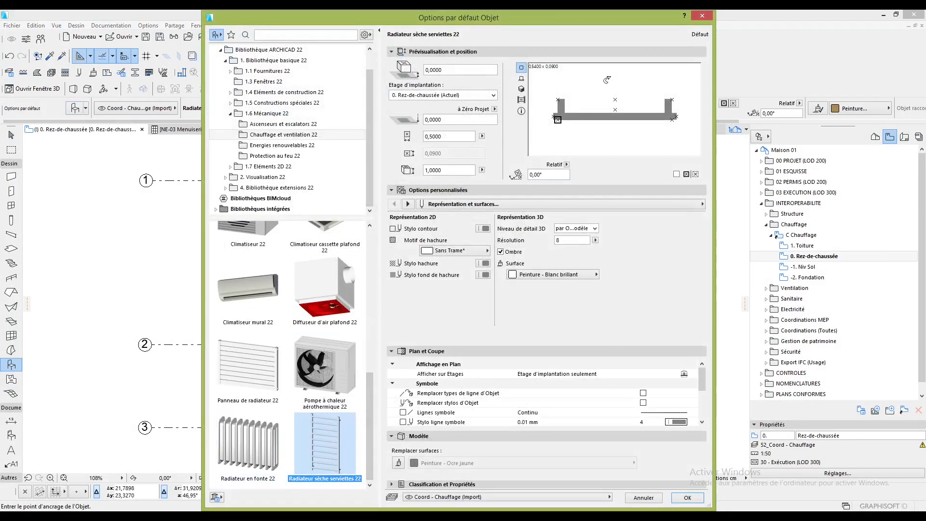
{"action": "left_click", "coordinate": [688, 498]}
{"action": "scroll", "coordinate": [446, 195], "scroll_direction": "up", "scroll_amount": 5}
{"action": "left_click", "coordinate": [462, 177]}
{"action": "left_click", "coordinate": [500, 249]}
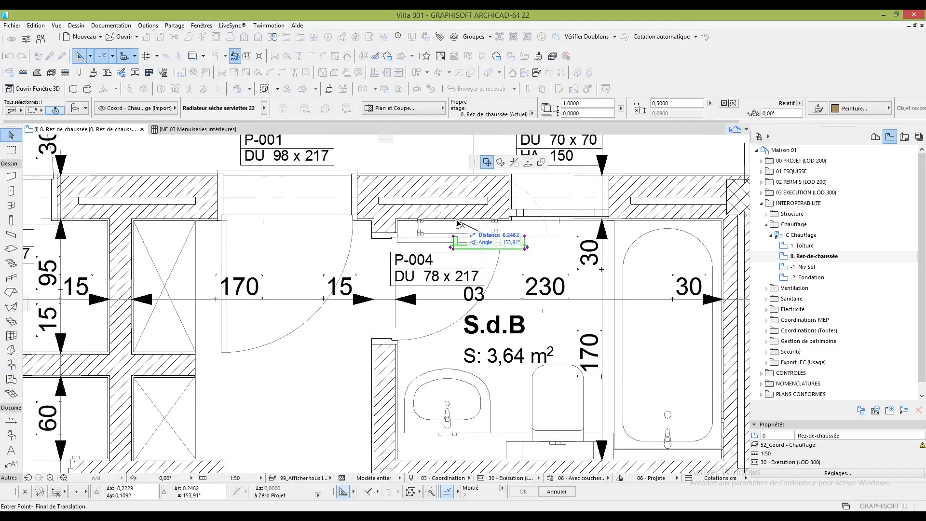
Set the object defaults to Panneau de radiateur 22 with a length of 0,8 and a rotation of 90°.
{"action": "scroll", "coordinate": [456, 252], "scroll_direction": "down", "scroll_amount": 4}
{"action": "scroll", "coordinate": [455, 253], "scroll_direction": "down", "scroll_amount": 1}
{"action": "double_click", "coordinate": [11, 364]}
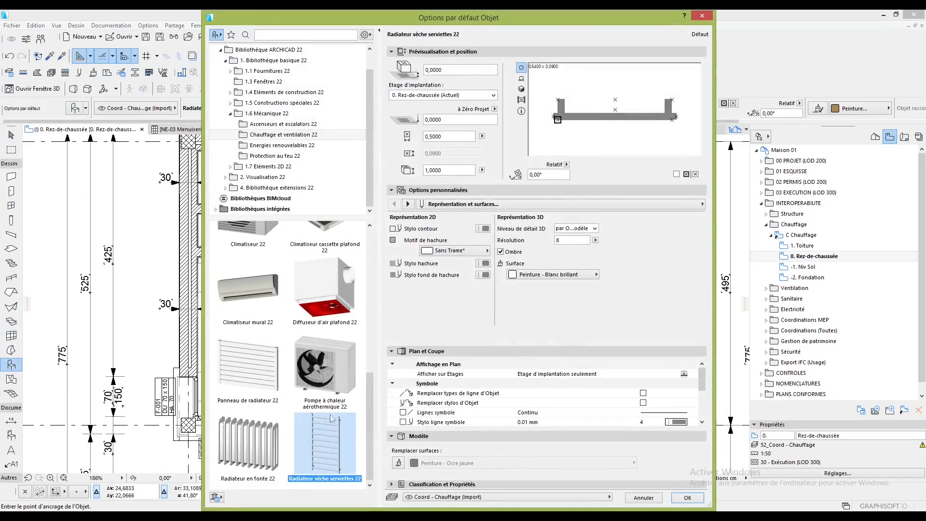
{"action": "left_click", "coordinate": [248, 366]}
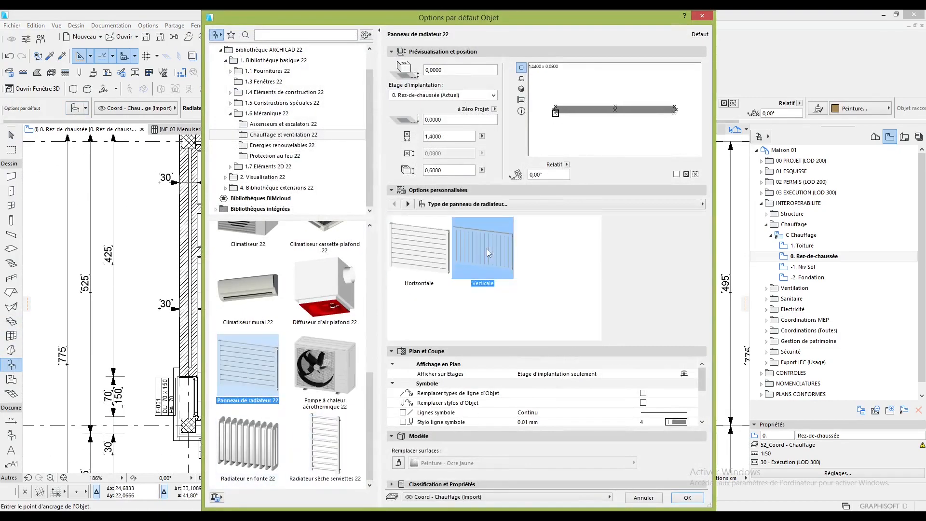
{"action": "double_click", "coordinate": [449, 137]}
{"action": "type", "text": ",8"}
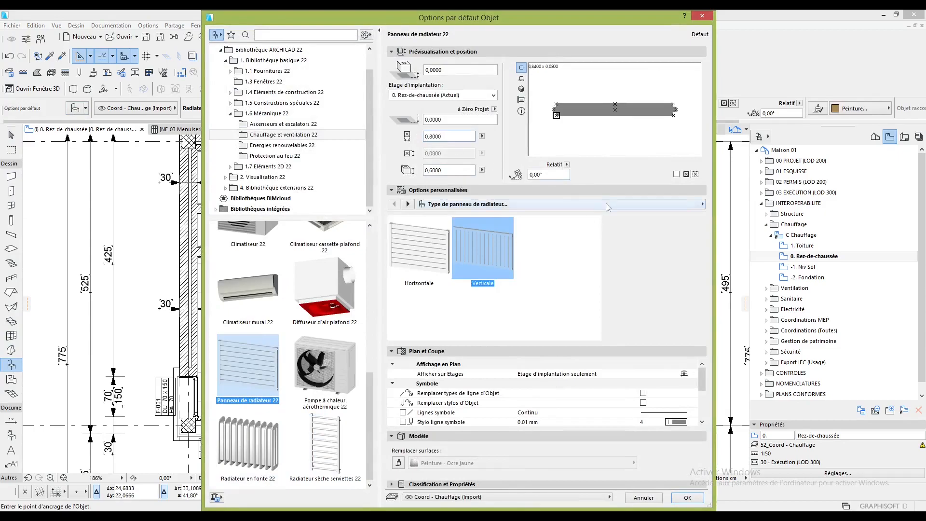
{"action": "left_click", "coordinate": [681, 82]}
{"action": "left_click", "coordinate": [681, 82]}
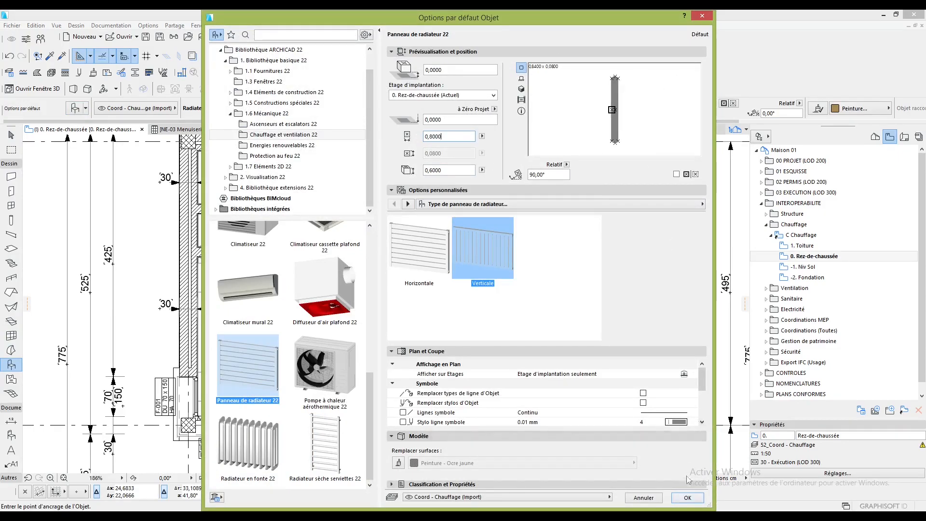
{"action": "left_click", "coordinate": [687, 497]}
Place the radiator panel flush against the Séjour/Cuisine face of the vertical partition shared with the Chambre.
{"action": "scroll", "coordinate": [351, 359], "scroll_direction": "up", "scroll_amount": 3}
{"action": "left_click", "coordinate": [396, 339]}
{"action": "scroll", "coordinate": [395, 340], "scroll_direction": "up", "scroll_amount": 3}
{"action": "key", "text": "Escape"}
{"action": "left_click", "coordinate": [399, 331]}
{"action": "left_click", "coordinate": [399, 331]}
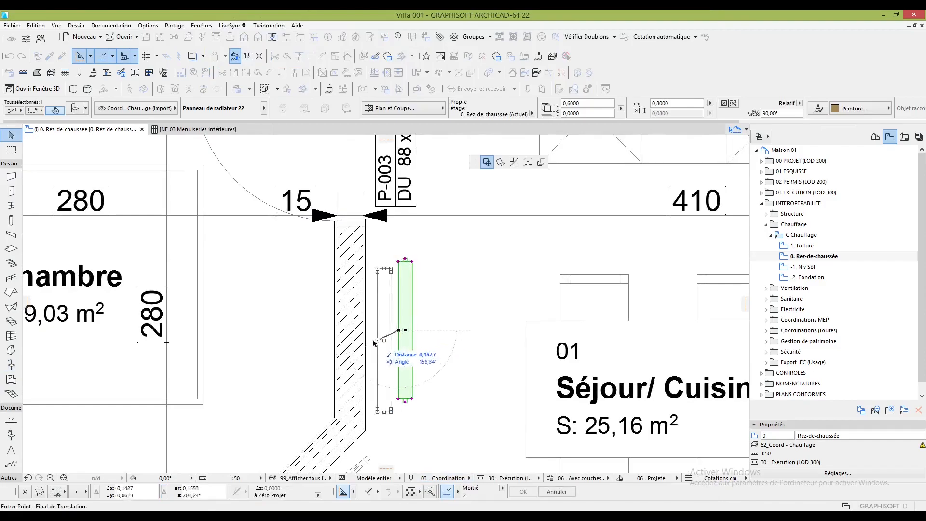
{"action": "scroll", "coordinate": [364, 337], "scroll_direction": "up", "scroll_amount": 4}
{"action": "left_click", "coordinate": [367, 320]}
Place an angled copy of the radiator panel along the Chambre side of the diagonal wall.
{"action": "scroll", "coordinate": [366, 324], "scroll_direction": "down", "scroll_amount": 8}
{"action": "scroll", "coordinate": [412, 319], "scroll_direction": "up", "scroll_amount": 2}
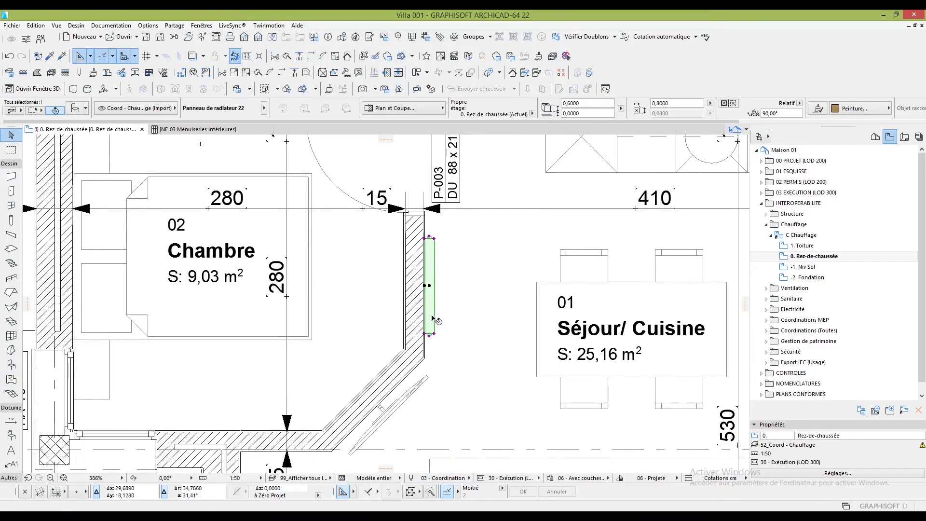
{"action": "left_click", "coordinate": [433, 318]}
{"action": "scroll", "coordinate": [364, 378], "scroll_direction": "up", "scroll_amount": 3}
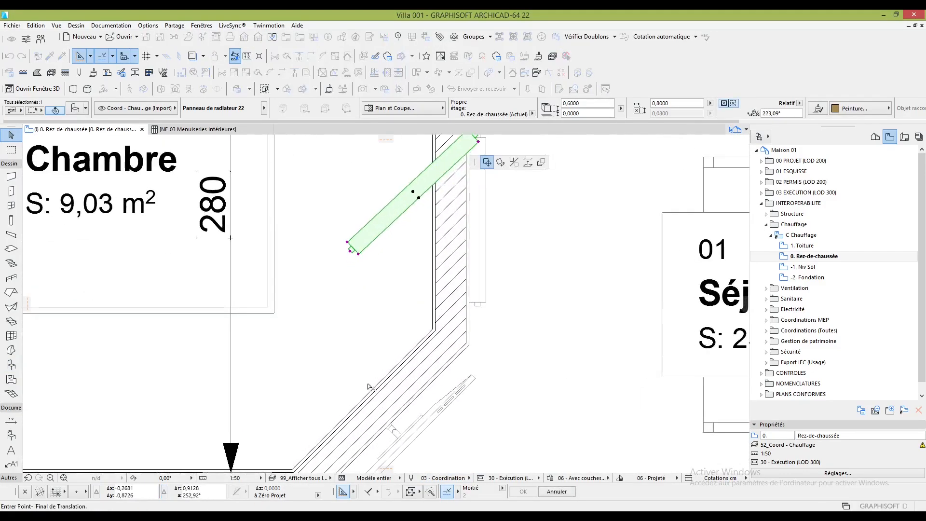
{"action": "left_click", "coordinate": [365, 391]}
{"action": "scroll", "coordinate": [423, 335], "scroll_direction": "up", "scroll_amount": 2}
{"action": "left_click", "coordinate": [422, 333]}
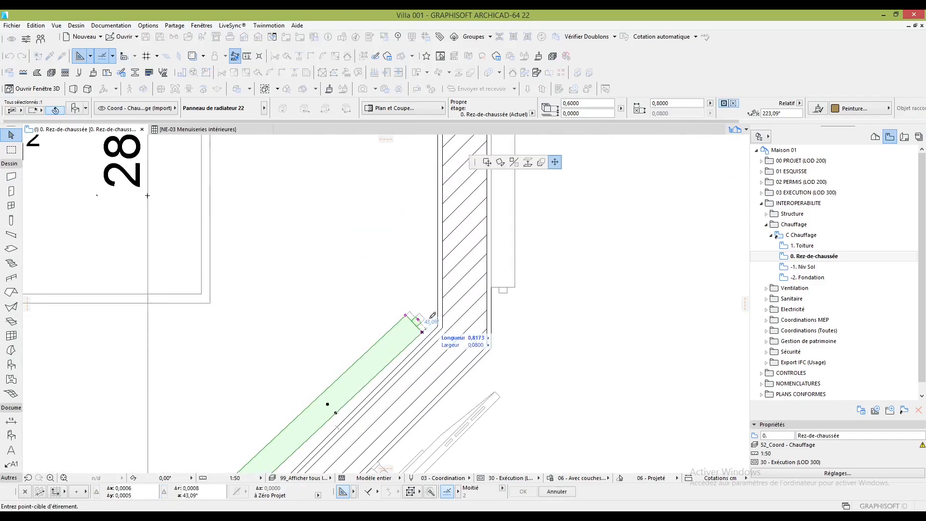
Rotate the copied radiator panel about its corner to align it with the Chambre's diagonal wall.
{"action": "scroll", "coordinate": [431, 330], "scroll_direction": "up", "scroll_amount": 3}
{"action": "key", "text": "ctrl+e"}
{"action": "left_click", "coordinate": [415, 335]}
{"action": "middle_click_drag", "start_coordinate": [369, 380], "coordinate": [506, 121]}
{"action": "left_click", "coordinate": [254, 353]}
{"action": "left_click", "coordinate": [259, 366]}
{"action": "scroll", "coordinate": [274, 374], "scroll_direction": "down", "scroll_amount": 12}
{"action": "key", "text": "Escape"}
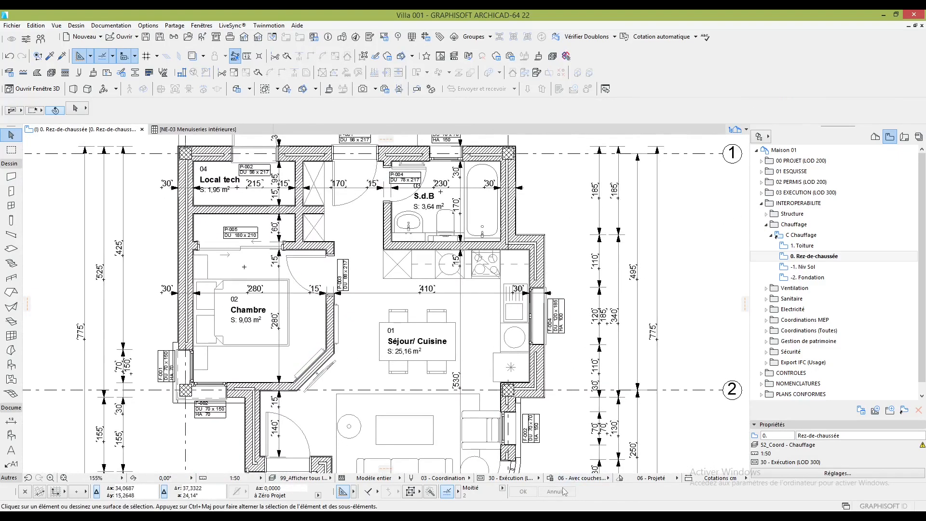
Switch the plan's layer combination to 52_Coord - Chauffage.
{"action": "scroll", "coordinate": [498, 385], "scroll_direction": "down", "scroll_amount": 2}
{"action": "middle_click_drag", "start_coordinate": [465, 404], "coordinate": [460, 363]}
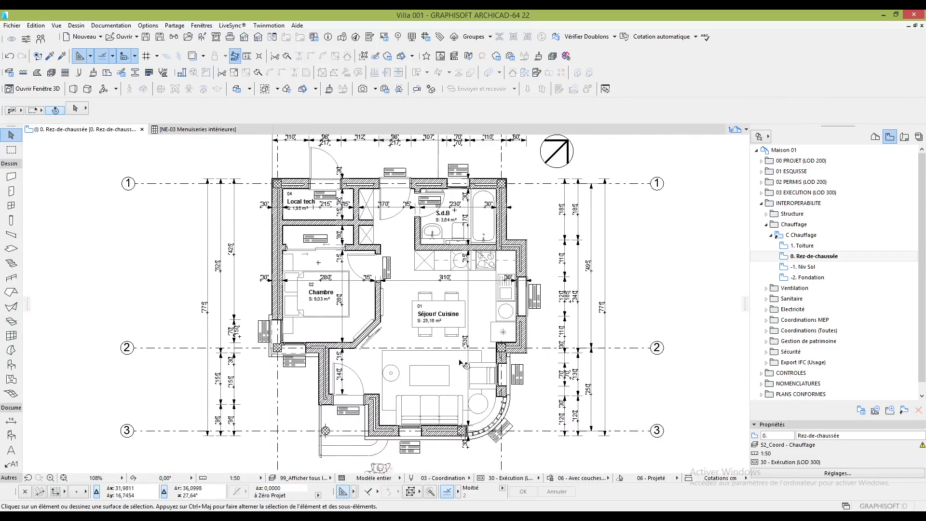
{"action": "scroll", "coordinate": [455, 459], "scroll_direction": "up", "scroll_amount": 1}
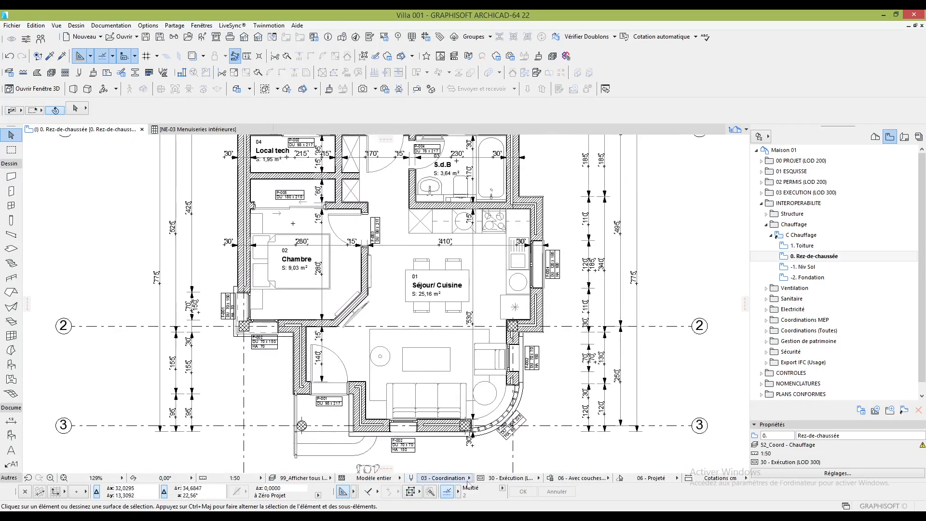
{"action": "left_click", "coordinate": [304, 478]}
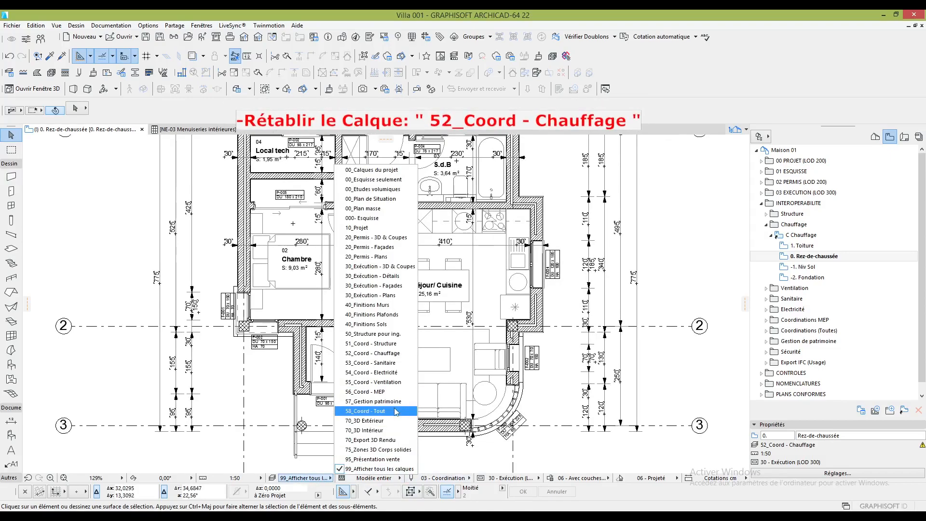
{"action": "left_click", "coordinate": [377, 353]}
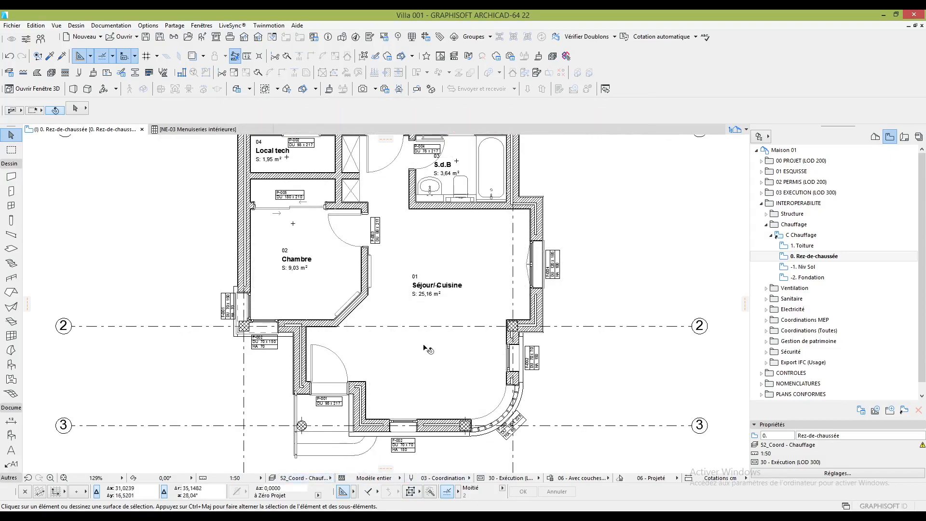
Duplicate the graphic override combination 06 - Avec couches composites under the name "13- Lot Chauffage".
{"action": "scroll", "coordinate": [428, 349], "scroll_direction": "down", "scroll_amount": 3}
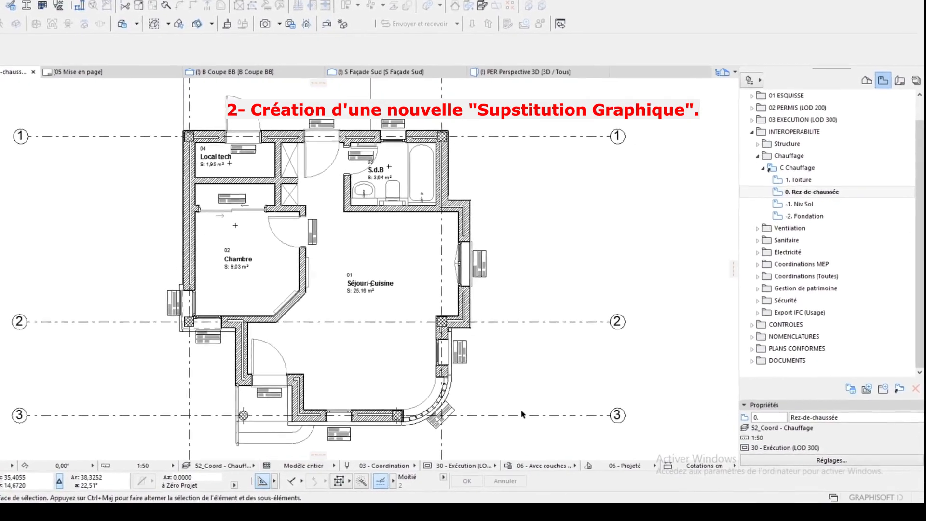
{"action": "left_click", "coordinate": [486, 461]}
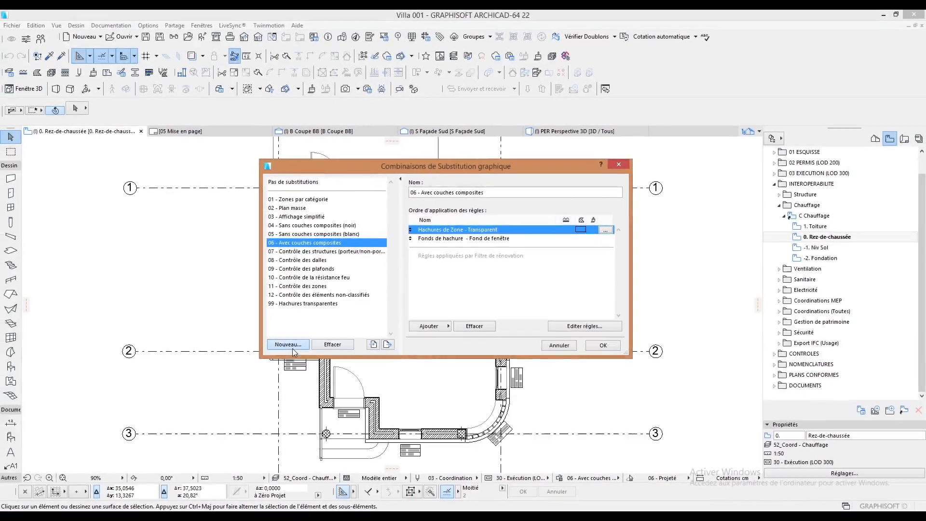
{"action": "left_click", "coordinate": [293, 348]}
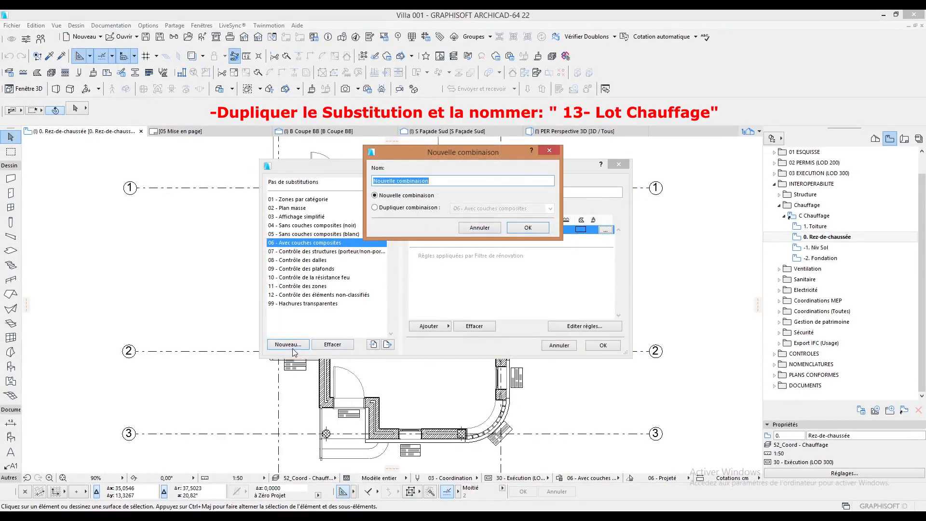
{"action": "left_click", "coordinate": [411, 211]}
{"action": "left_click_drag", "start_coordinate": [487, 182], "coordinate": [375, 187]}
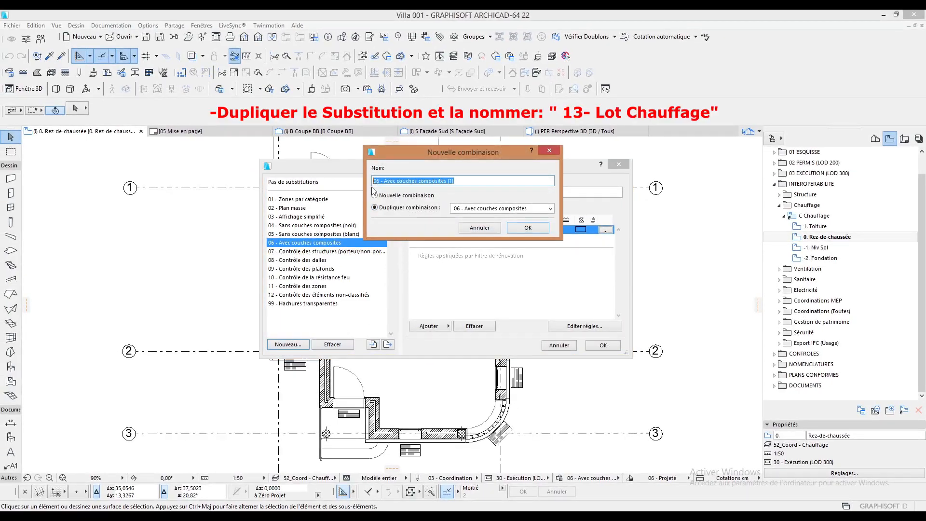
{"action": "type", "text": "13- Lot Chauffage"}
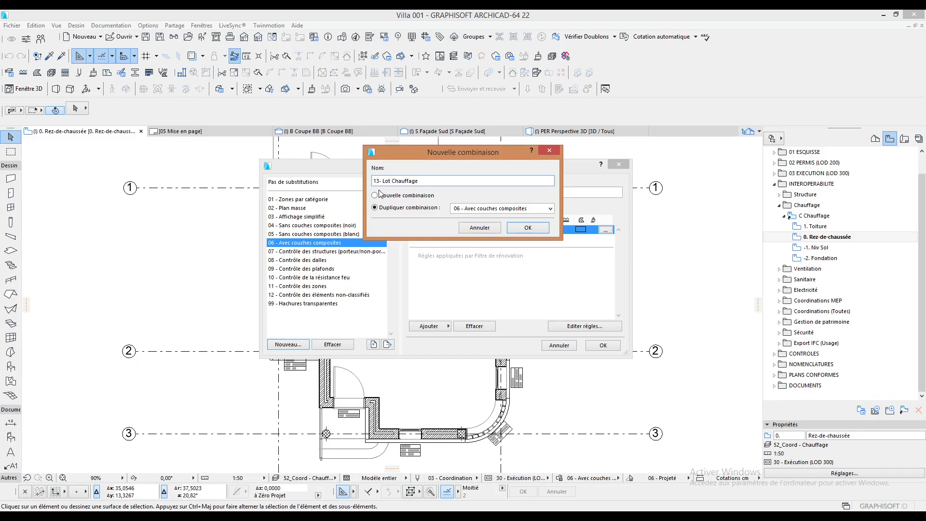
{"action": "left_click", "coordinate": [519, 228]}
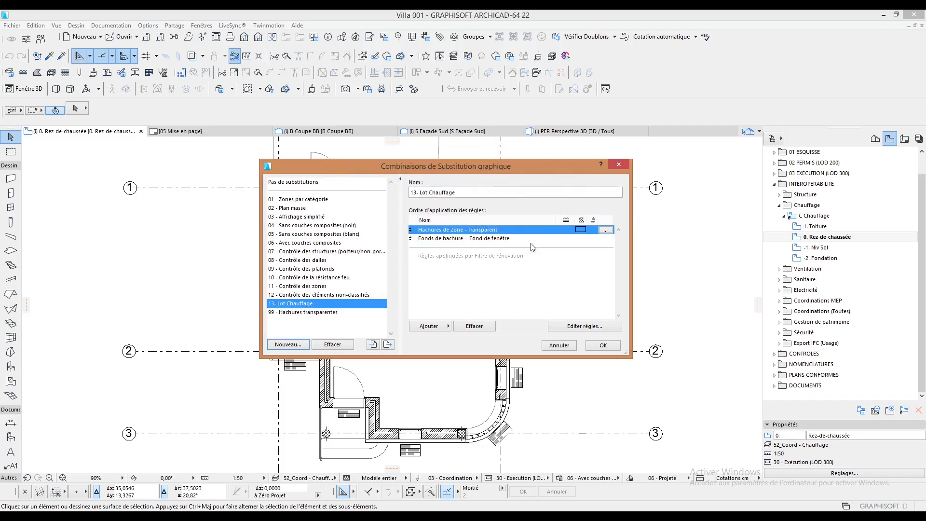
Add a new override rule named "Element 2D et 3D en gris" to the 13- Lot Chauffage combination.
{"action": "left_click", "coordinate": [433, 326]}
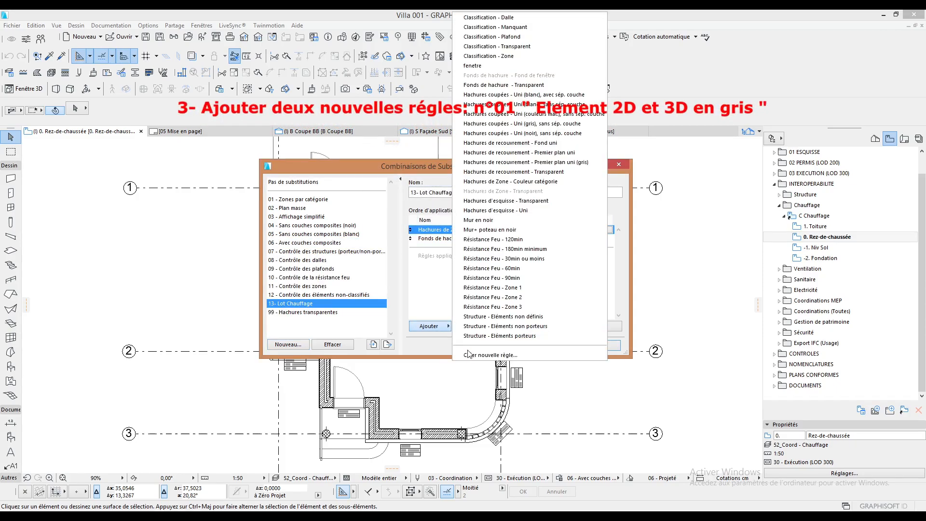
{"action": "left_click", "coordinate": [471, 360]}
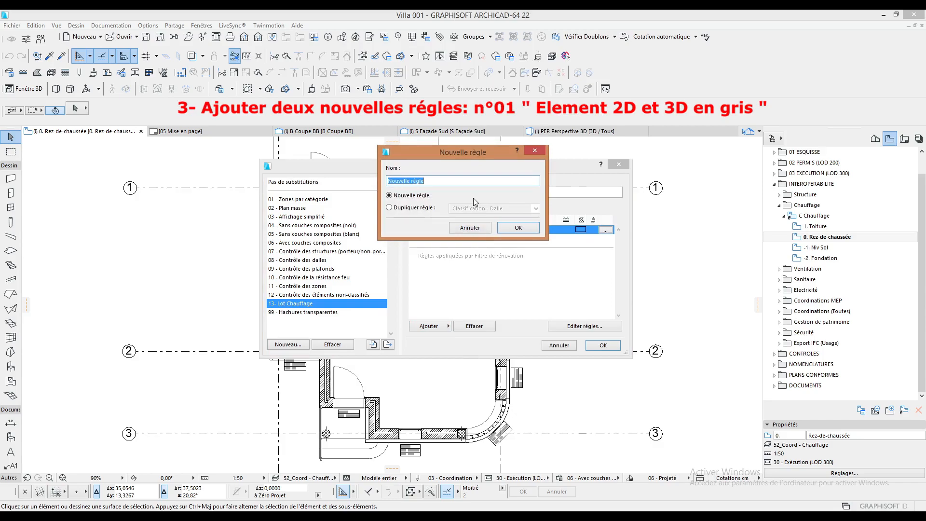
{"action": "type", "text": "Element 2D et 3D en gris"}
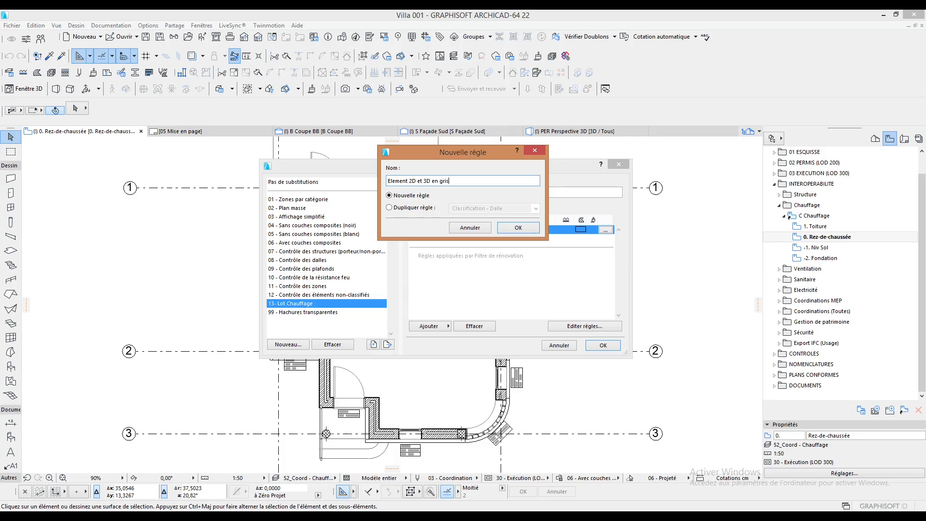
{"action": "left_click", "coordinate": [532, 230]}
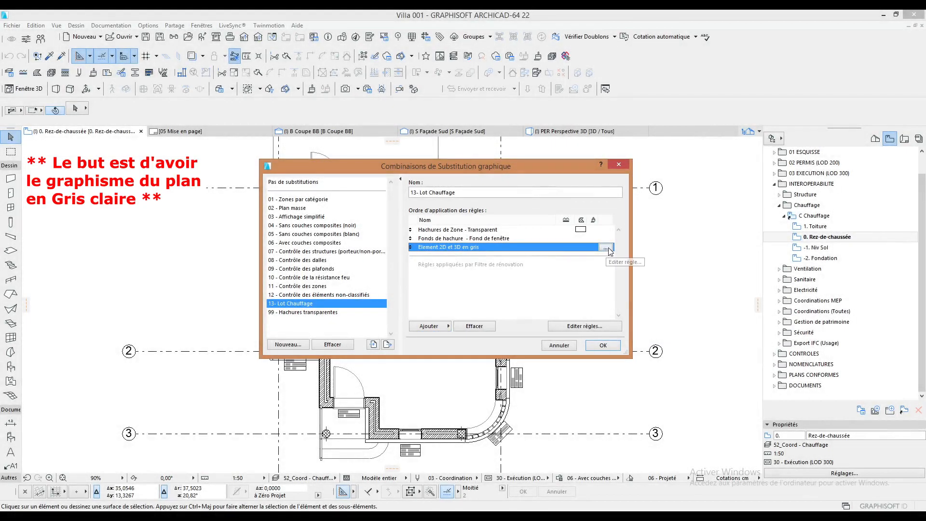
In the rule Element 2D et 3D en gris, override line/marker/text colour with grey pen 2 and the fill foreground pen for all fill categories.
{"action": "left_click", "coordinate": [606, 247]}
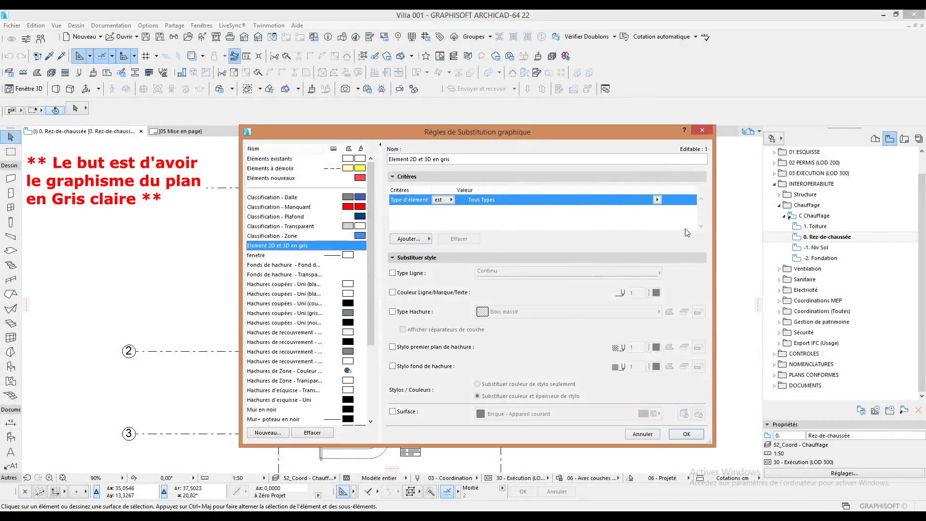
{"action": "left_click", "coordinate": [419, 293]}
{"action": "left_click", "coordinate": [655, 292]}
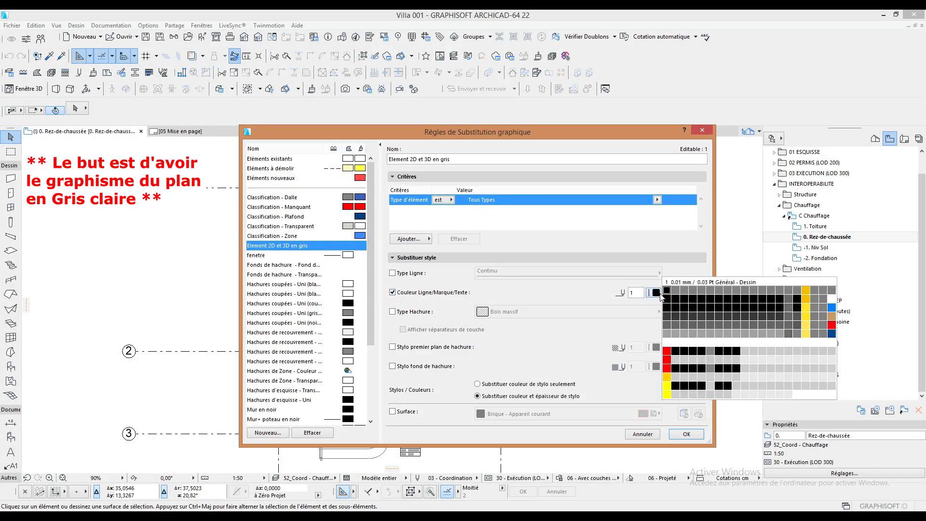
{"action": "left_click", "coordinate": [675, 291]}
{"action": "left_click", "coordinate": [459, 348]}
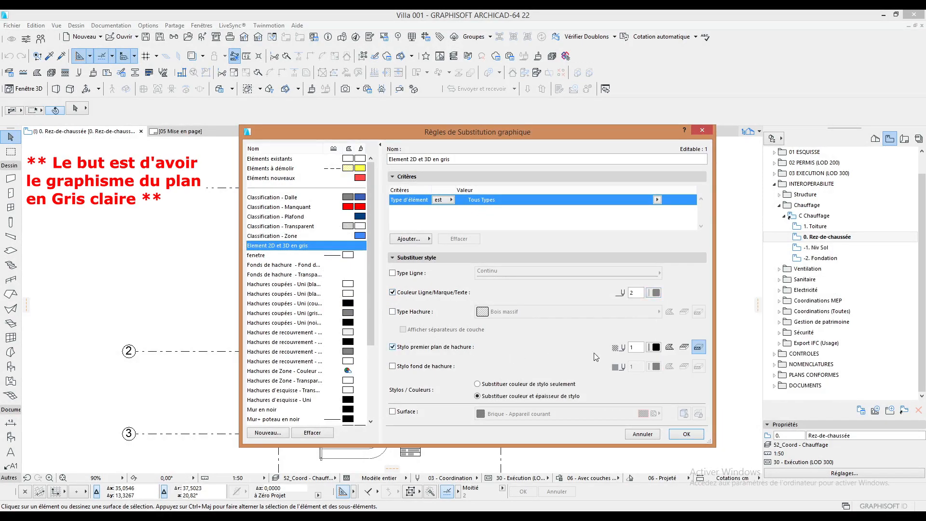
{"action": "left_click", "coordinate": [656, 347]}
{"action": "left_click", "coordinate": [676, 346]}
{"action": "left_click", "coordinate": [669, 347]}
{"action": "left_click", "coordinate": [684, 347]}
{"action": "left_click", "coordinate": [687, 434]}
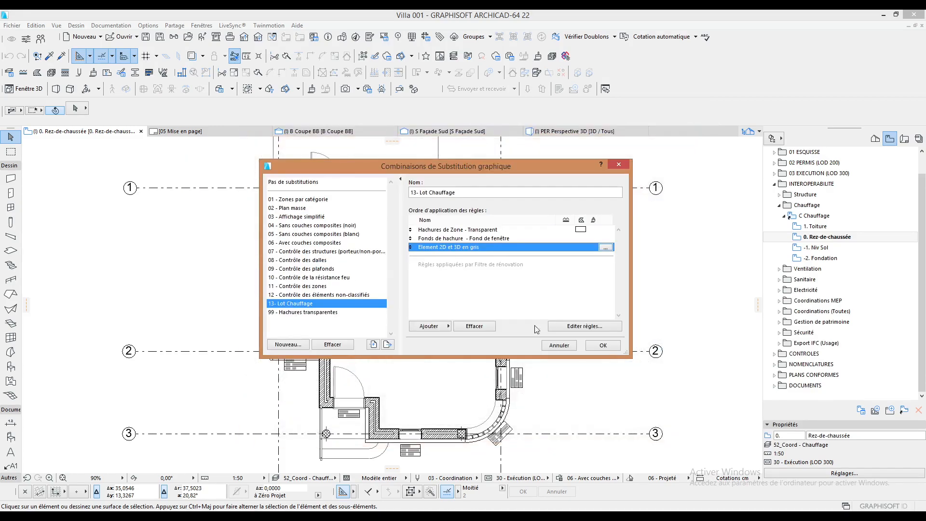
Add a new override rule named "Chauffage" to the 13- Lot Chauffage combination.
{"action": "left_click", "coordinate": [436, 324]}
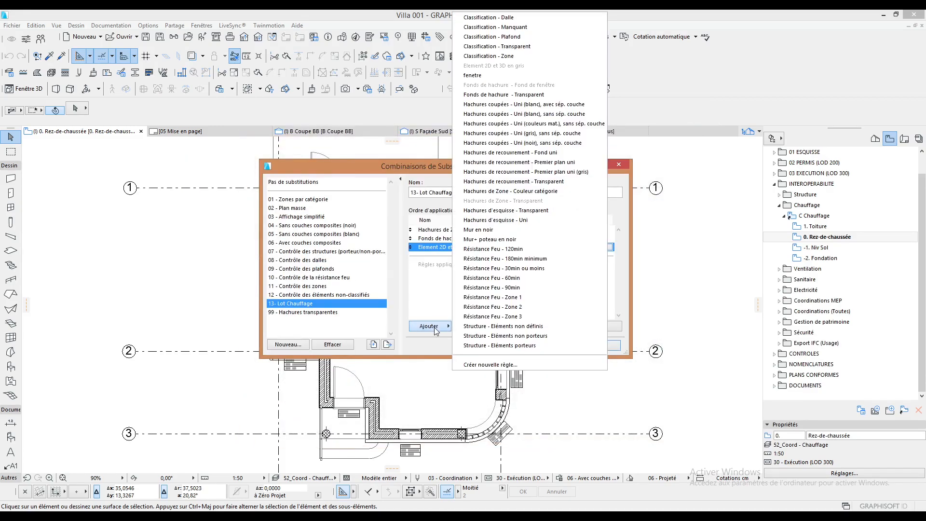
{"action": "left_click", "coordinate": [469, 364]}
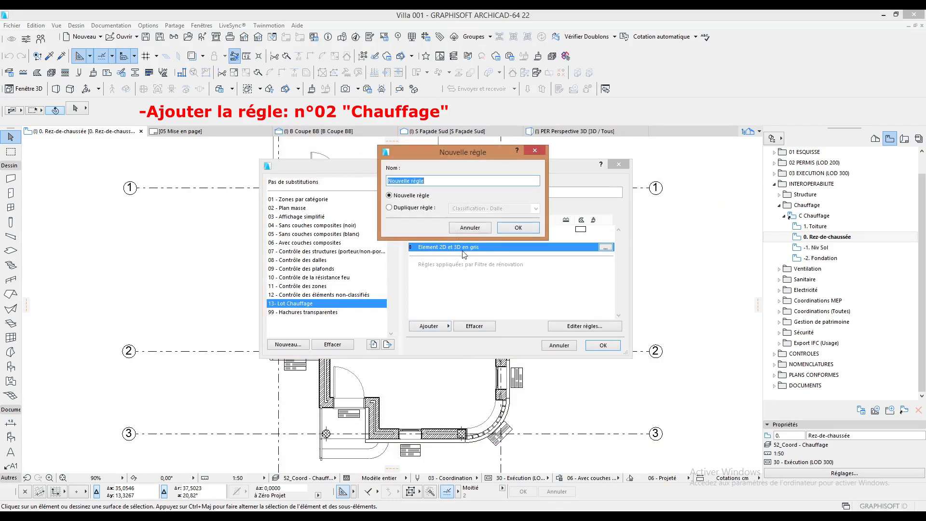
{"action": "type", "text": "Chau"}
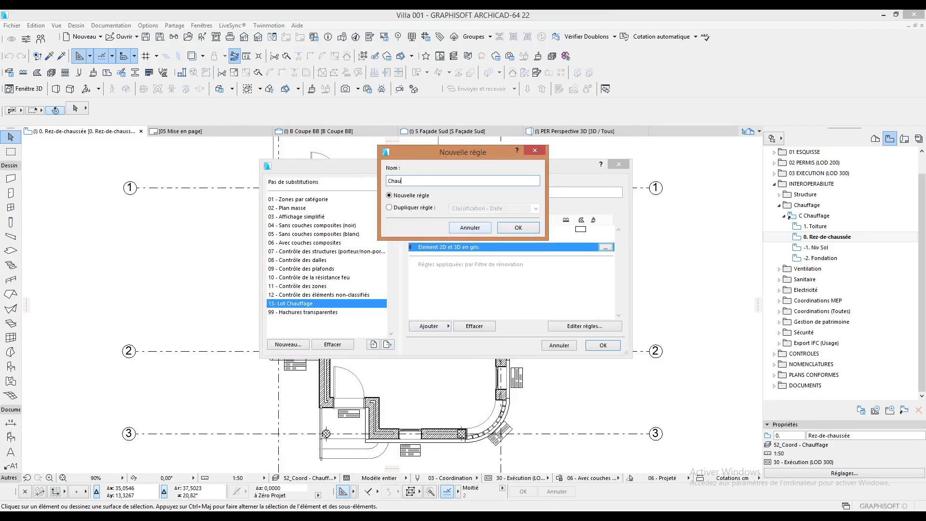
{"action": "left_click", "coordinate": [523, 227]}
Add a layer criterion to the Chauffage rule so it applies to elements on Coord - Chauffage (Import).
{"action": "left_click", "coordinate": [609, 257]}
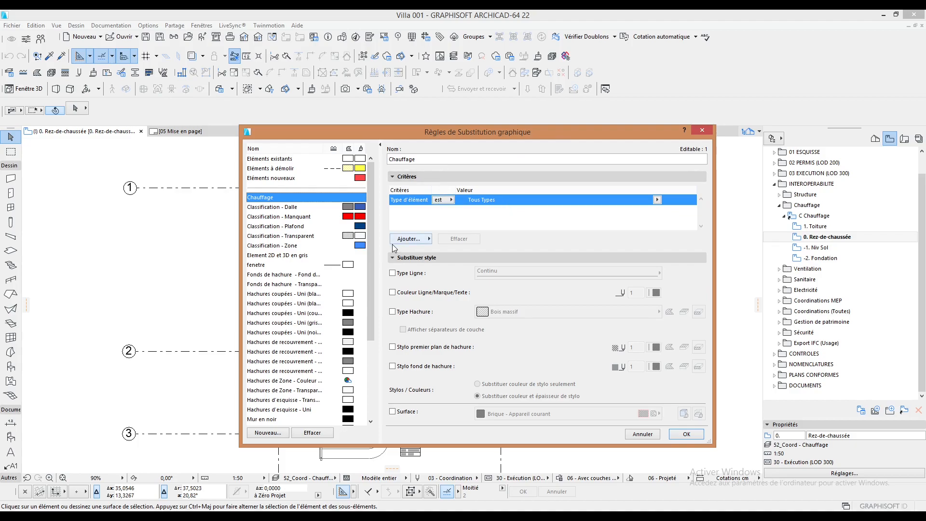
{"action": "left_click", "coordinate": [407, 238]}
{"action": "left_click", "coordinate": [221, 217]}
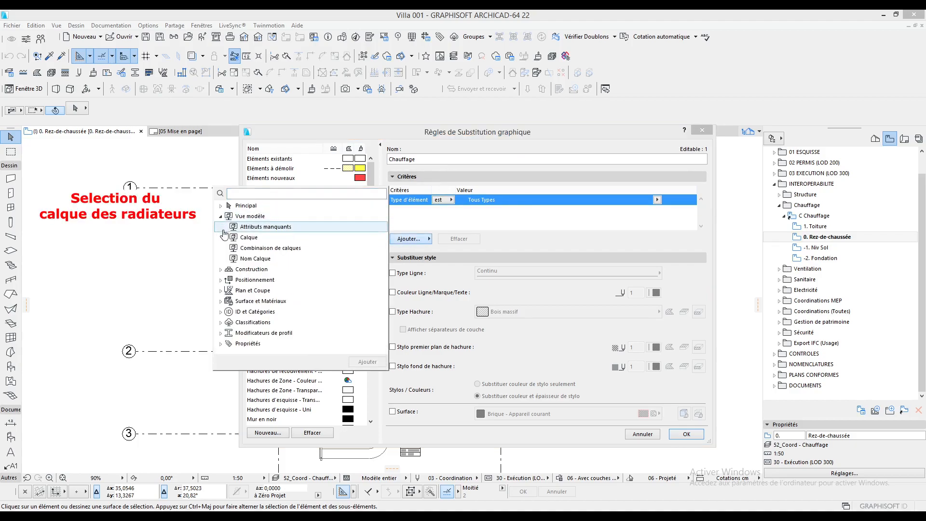
{"action": "left_click", "coordinate": [249, 237]}
{"action": "left_click", "coordinate": [366, 361]}
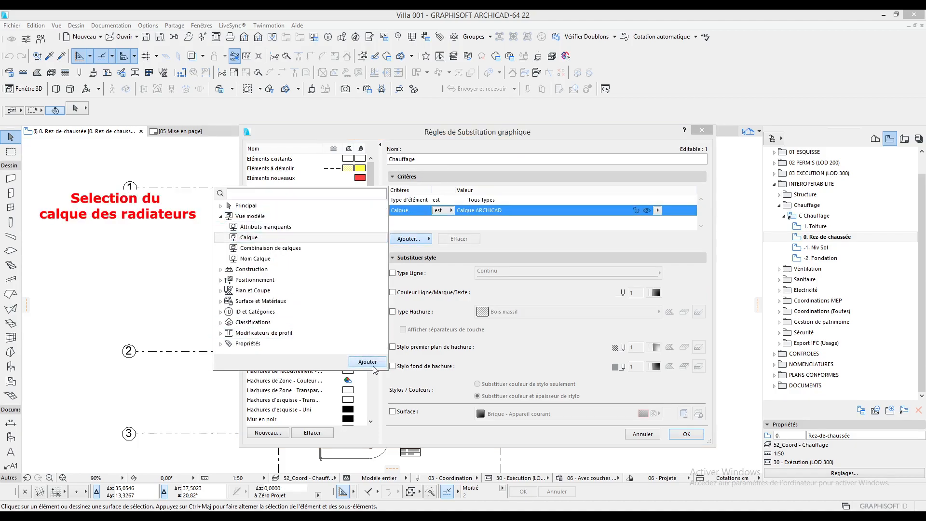
{"action": "left_click", "coordinate": [658, 212]}
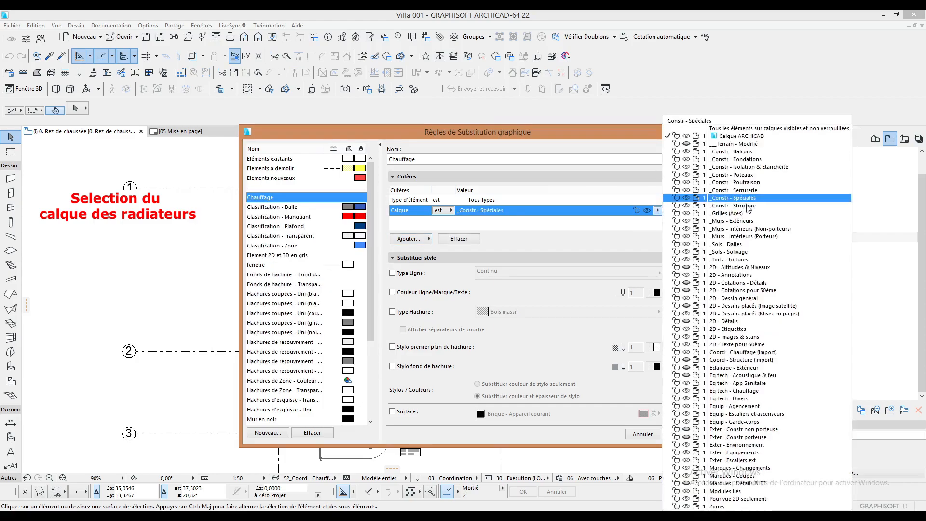
{"action": "left_click", "coordinate": [780, 354]}
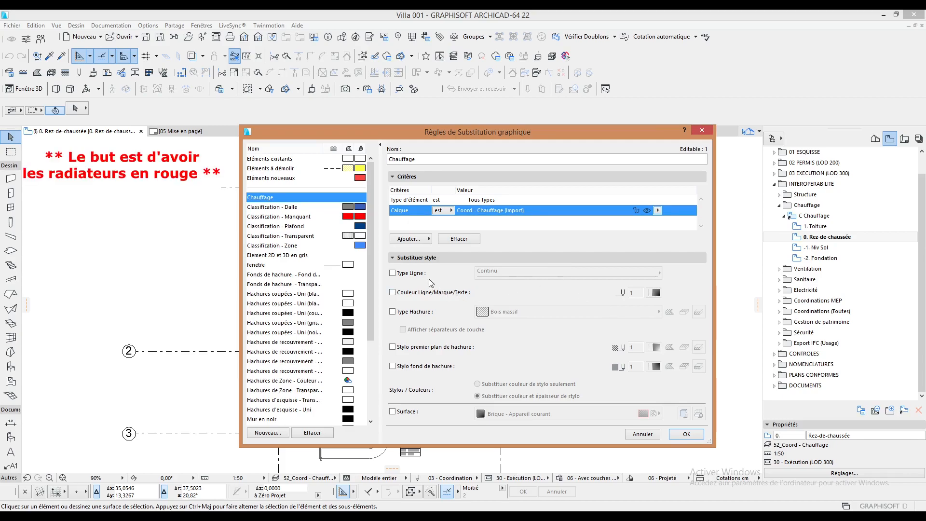
In the Chauffage rule, override the line/marker/text colour and the fill foreground pen for all fill categories with red pen 100.
{"action": "left_click", "coordinate": [392, 292]}
{"action": "left_click", "coordinate": [656, 292]}
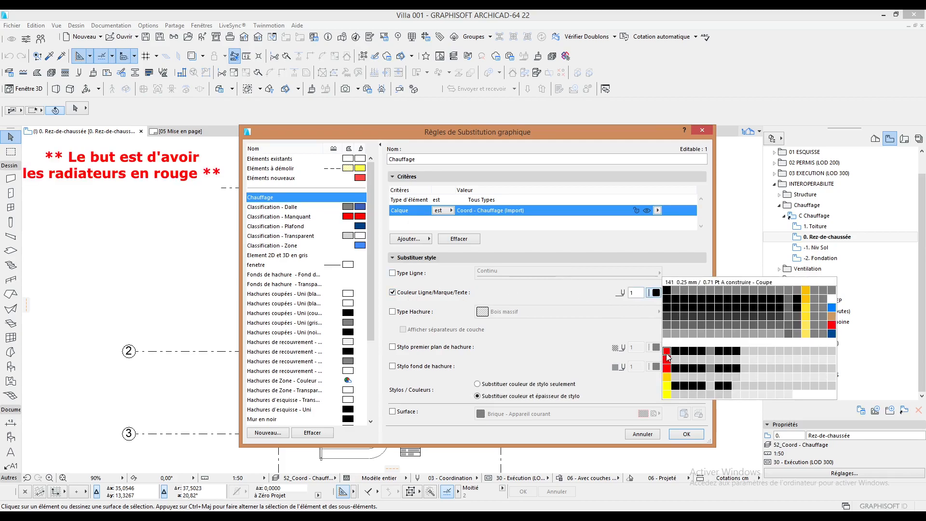
{"action": "left_click", "coordinate": [831, 325]}
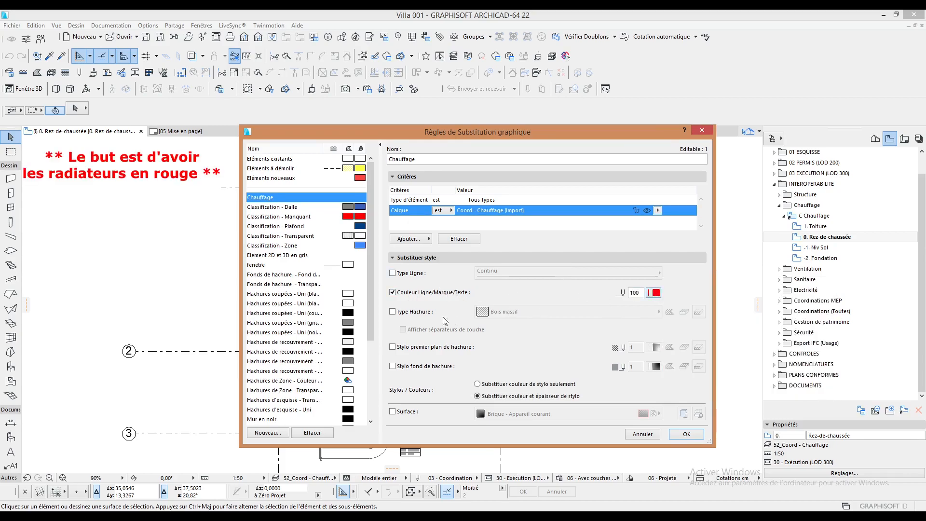
{"action": "left_click", "coordinate": [447, 347]}
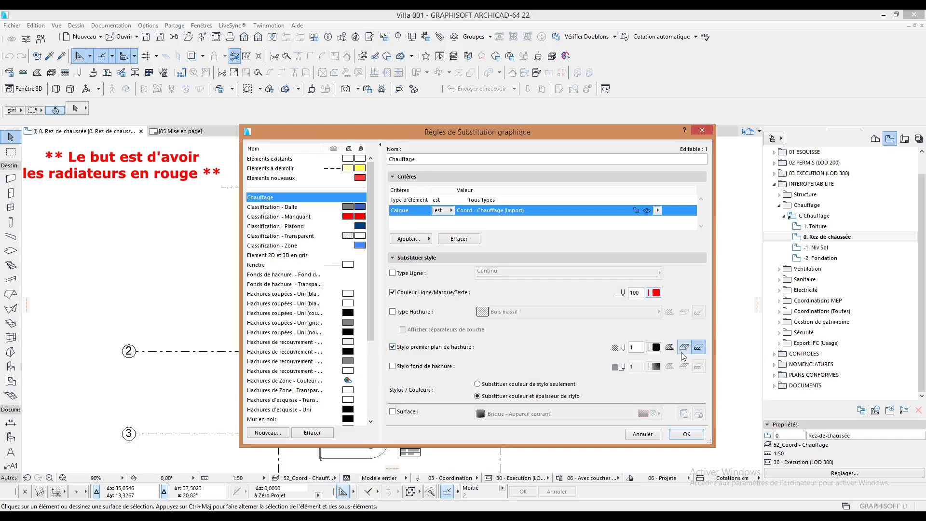
{"action": "left_click", "coordinate": [655, 347]}
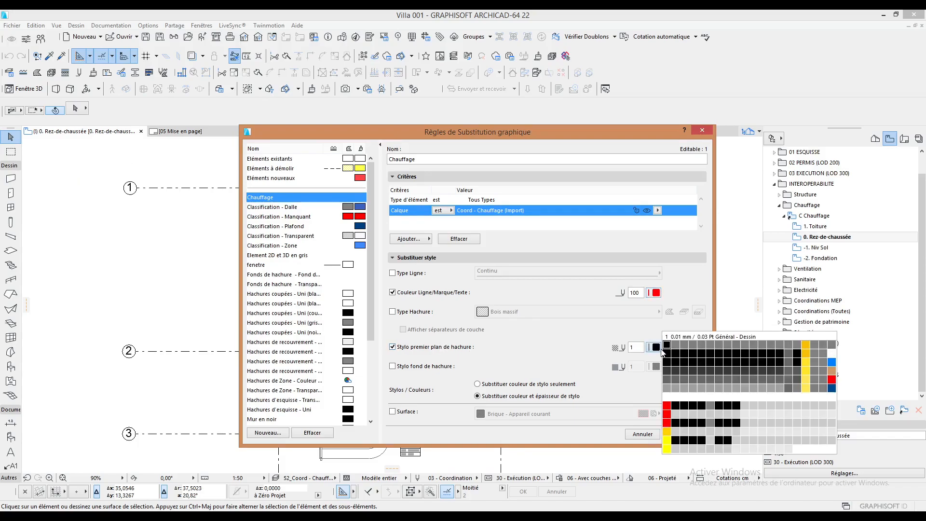
{"action": "left_click", "coordinate": [831, 380]}
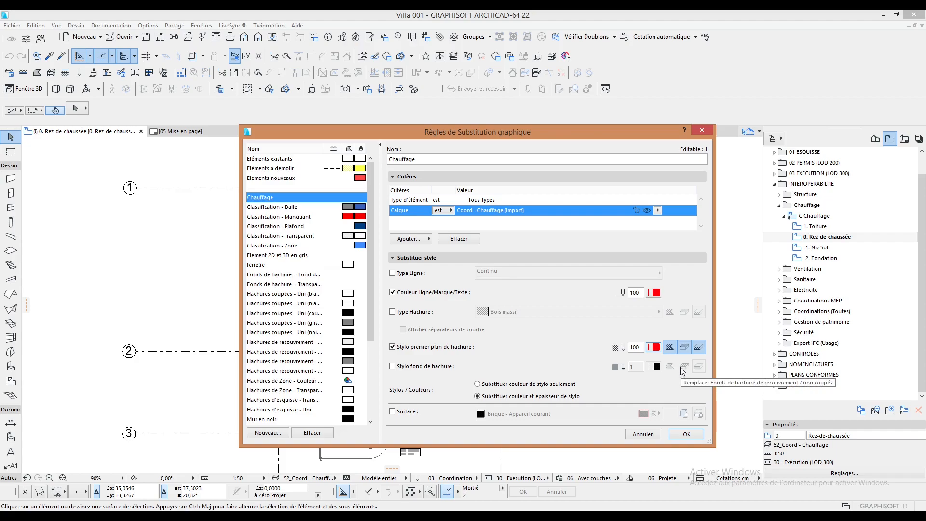
Override the Chauffage rule's fill type with 50 % for all fill categories and apply the 13- Lot Chauffage combination.
{"action": "left_click", "coordinate": [406, 312]}
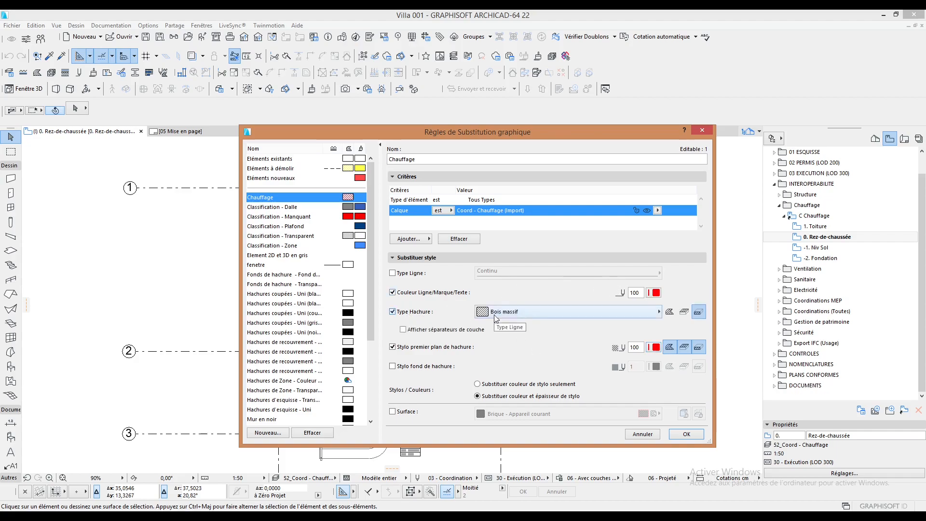
{"action": "left_click", "coordinate": [496, 313]}
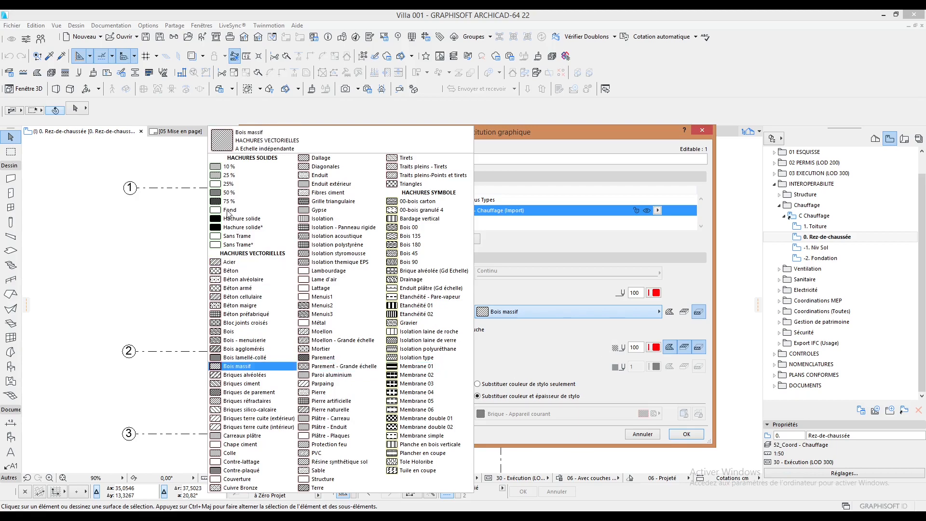
{"action": "left_click", "coordinate": [227, 192]}
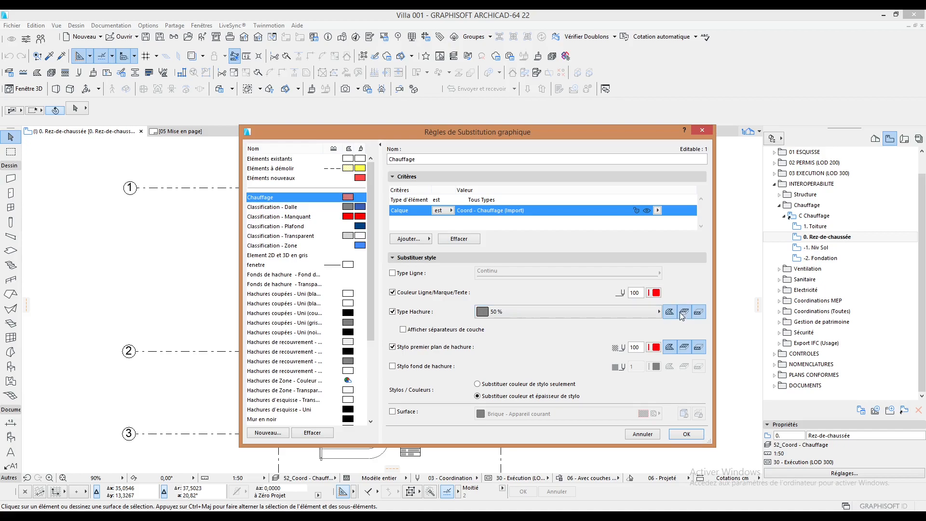
{"action": "left_click", "coordinate": [687, 435]}
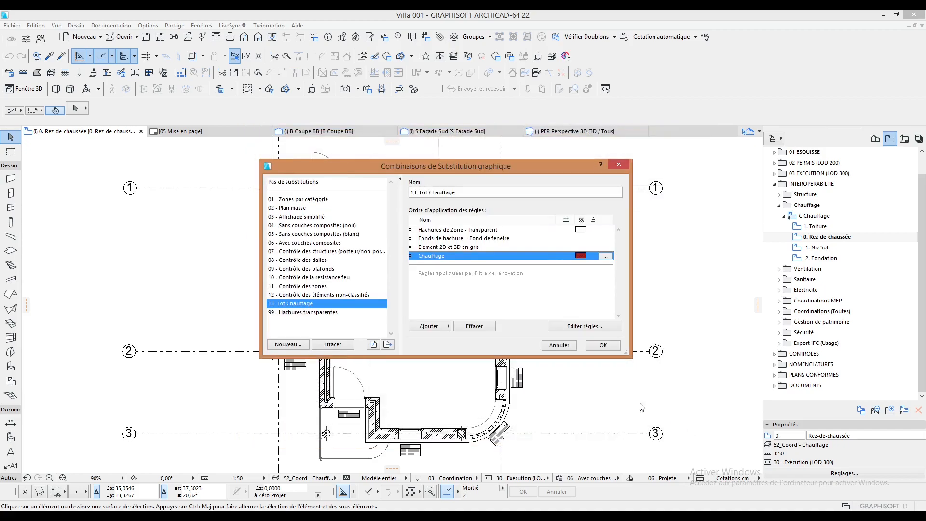
{"action": "left_click", "coordinate": [607, 346]}
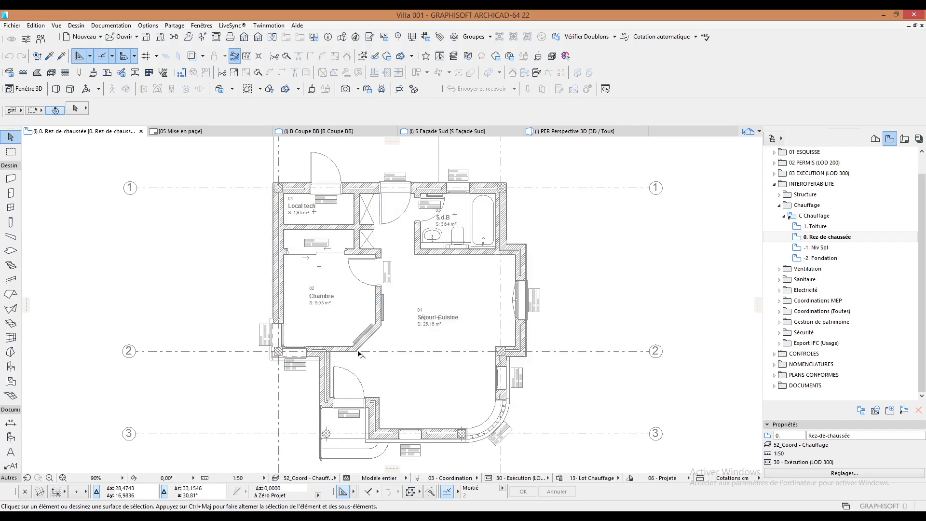
Move the Chauffage rule above Element 2D et 3D en gris in the 13- Lot Chauffage combination's rule order.
{"action": "scroll", "coordinate": [360, 354], "scroll_direction": "up", "scroll_amount": 3}
{"action": "scroll", "coordinate": [437, 355], "scroll_direction": "down", "scroll_amount": 3}
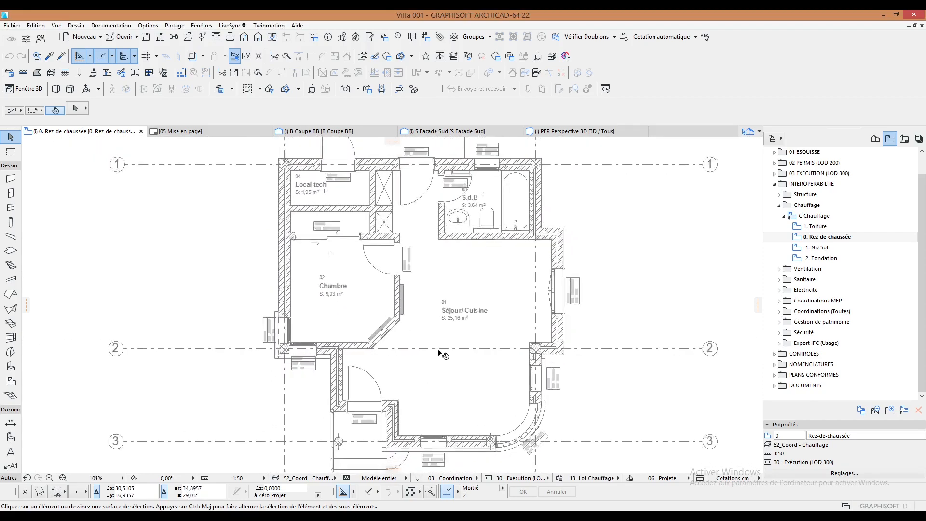
{"action": "left_click", "coordinate": [588, 479]}
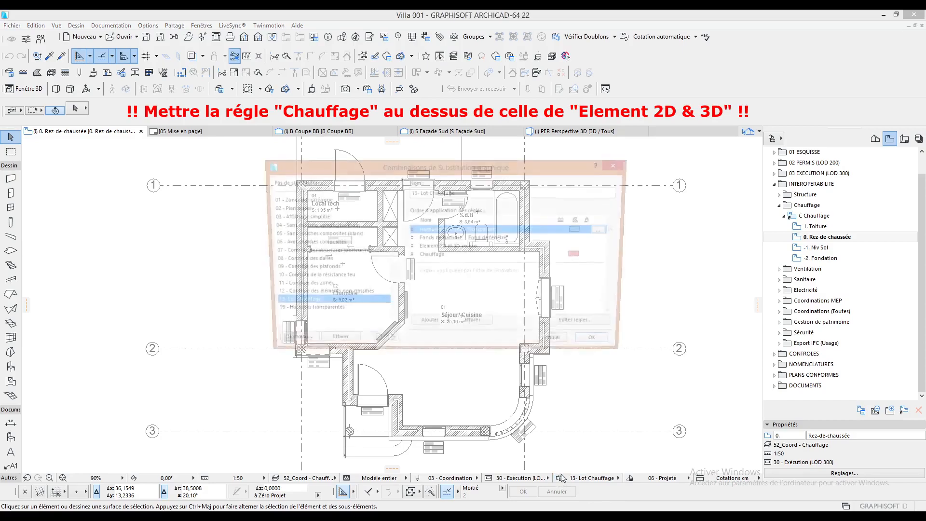
{"action": "left_click_drag", "start_coordinate": [439, 260], "coordinate": [427, 246]}
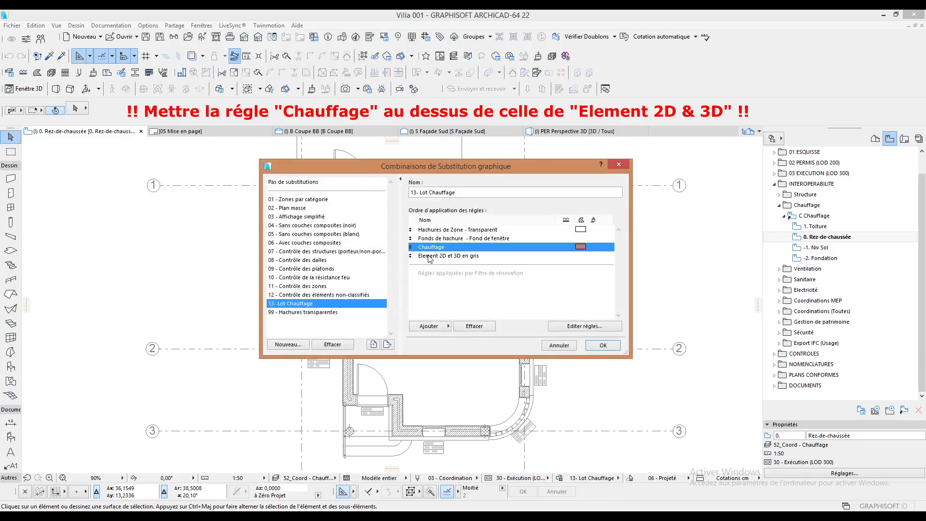
{"action": "left_click", "coordinate": [592, 342]}
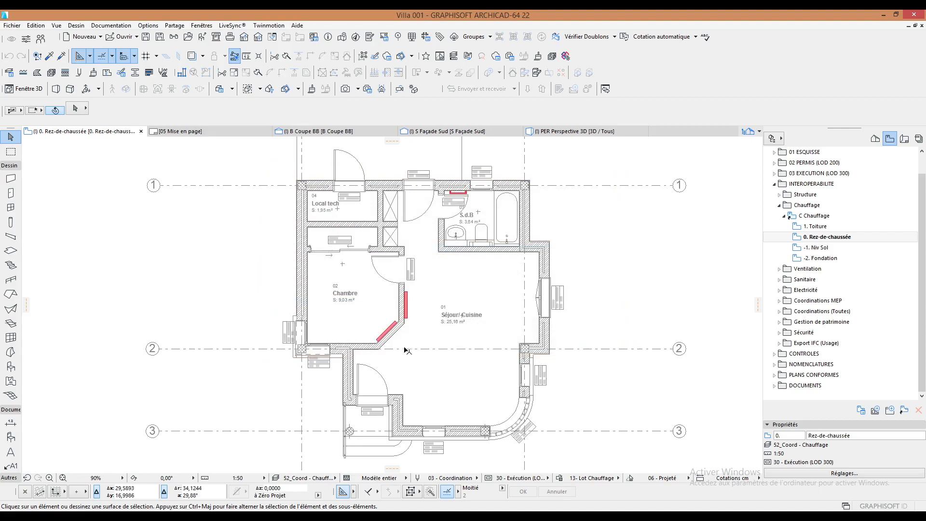
{"action": "scroll", "coordinate": [407, 347], "scroll_direction": "up", "scroll_amount": 3}
{"action": "scroll", "coordinate": [404, 328], "scroll_direction": "down", "scroll_amount": 3}
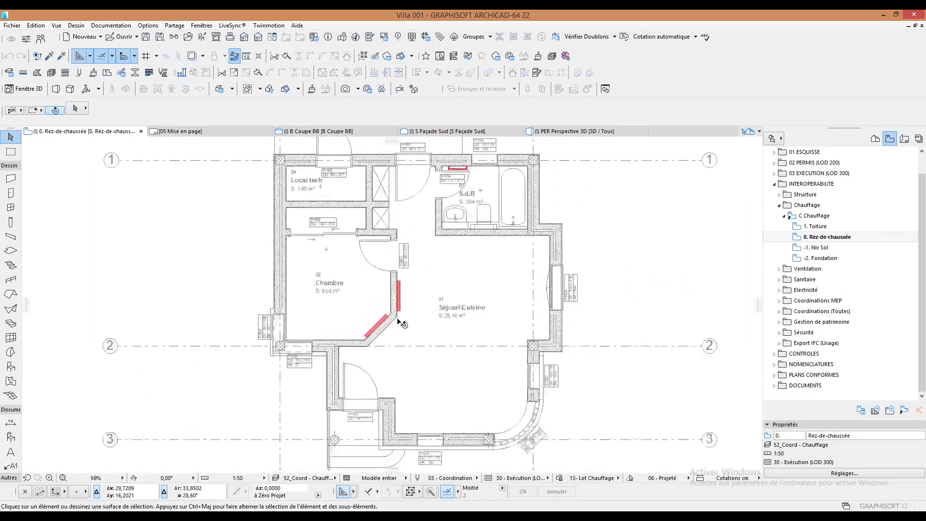
{"action": "scroll", "coordinate": [405, 314], "scroll_direction": "down", "scroll_amount": 2}
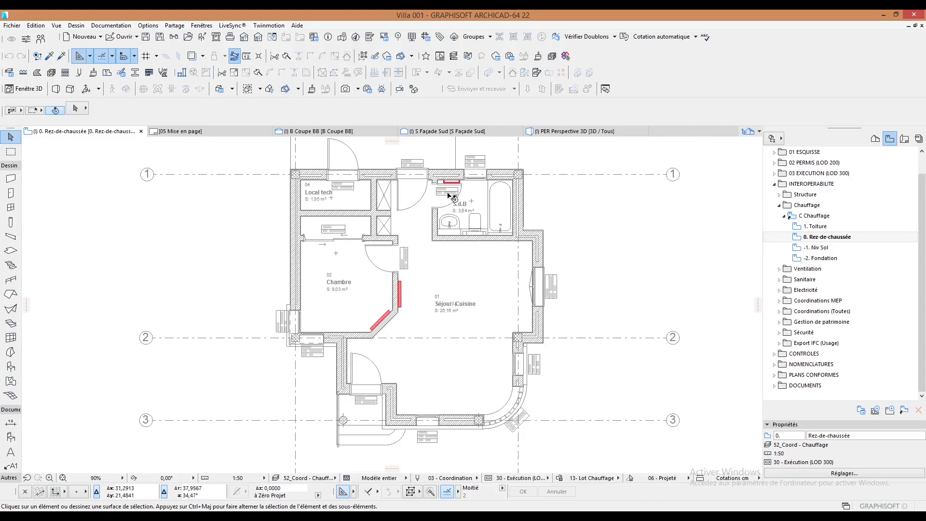
{"action": "middle_click_drag", "start_coordinate": [441, 327], "coordinate": [439, 340]}
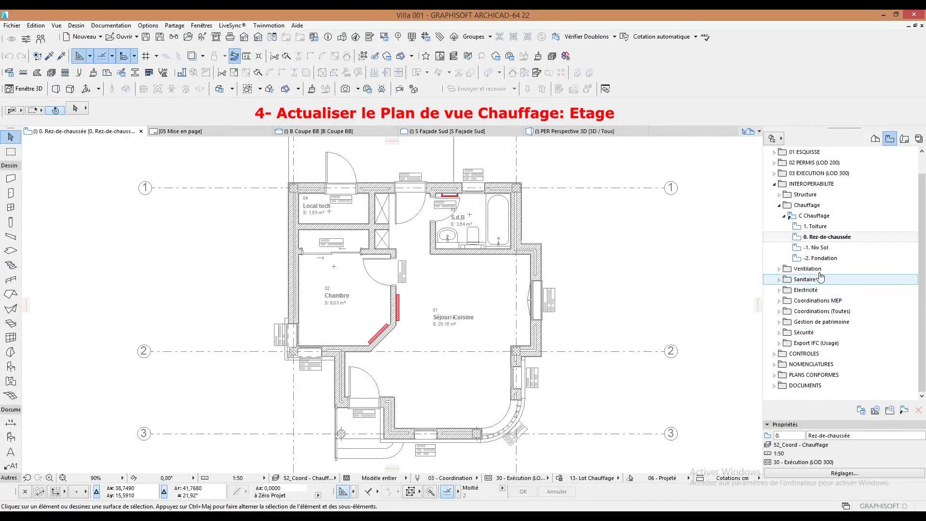
Set the graphic override of the C Chauffage view to 13- Lot Chauffage in its view settings.
{"action": "left_click", "coordinate": [807, 217]}
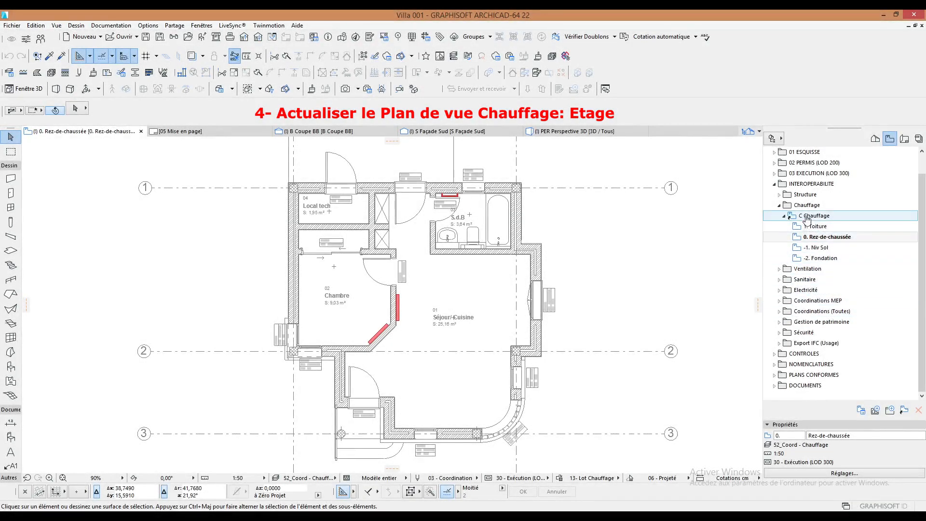
{"action": "left_click", "coordinate": [806, 217]}
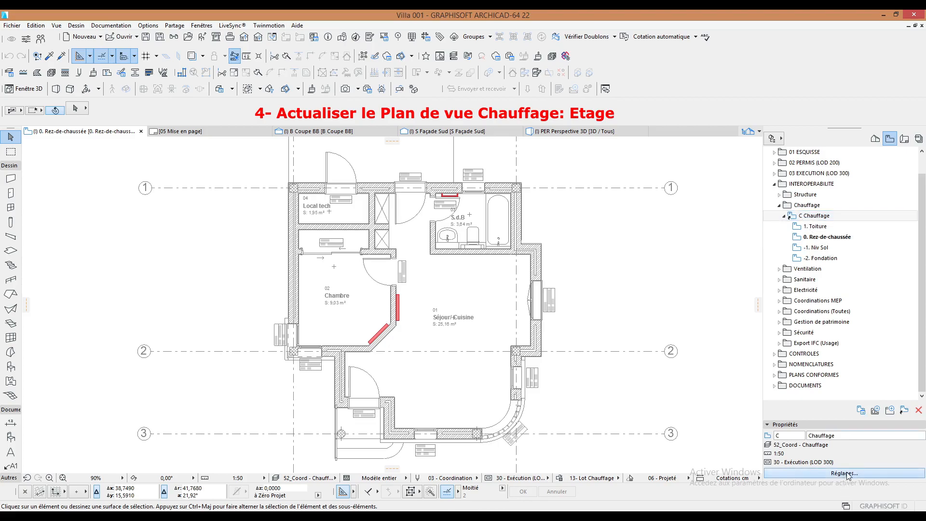
{"action": "left_click", "coordinate": [844, 474]}
{"action": "left_click", "coordinate": [553, 251]}
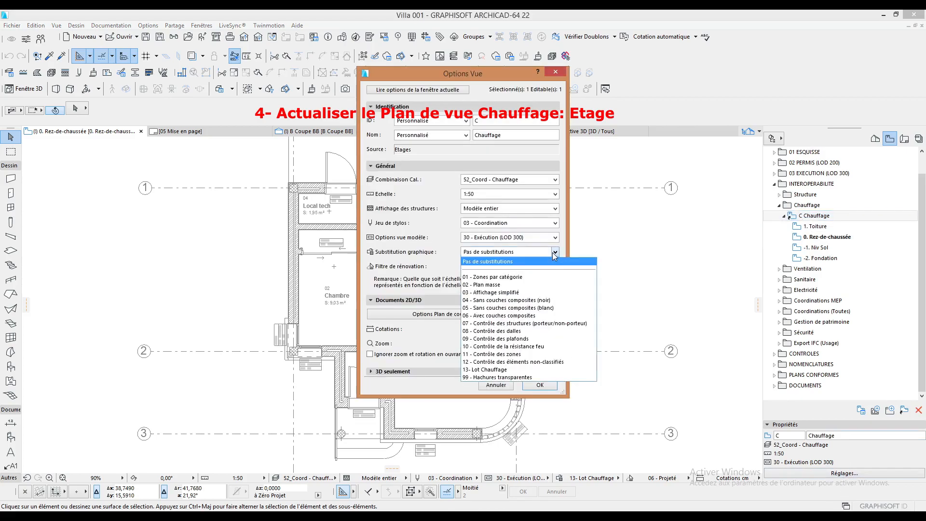
{"action": "left_click", "coordinate": [543, 369]}
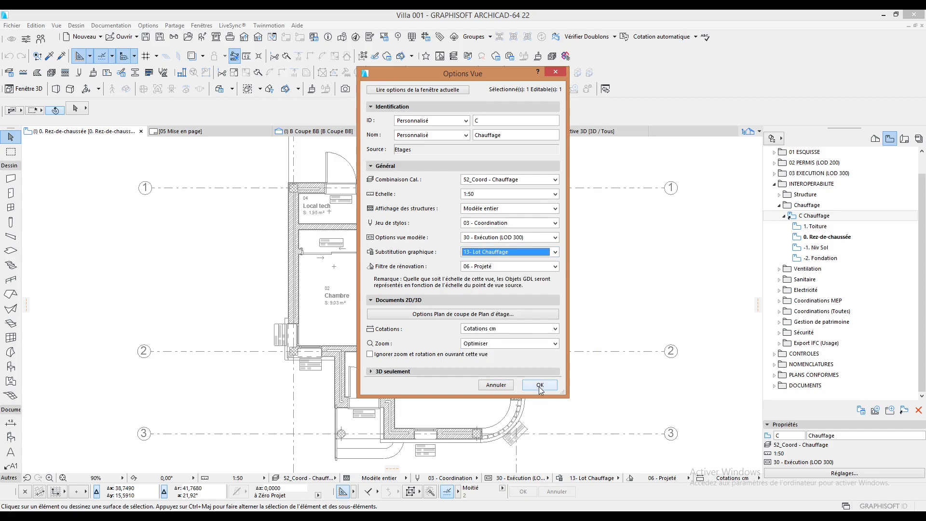
{"action": "left_click", "coordinate": [539, 385]}
Open the heating views 1. Toiture and 0. Rez-de-chaussée to check their graphic override.
{"action": "double_click", "coordinate": [867, 226]}
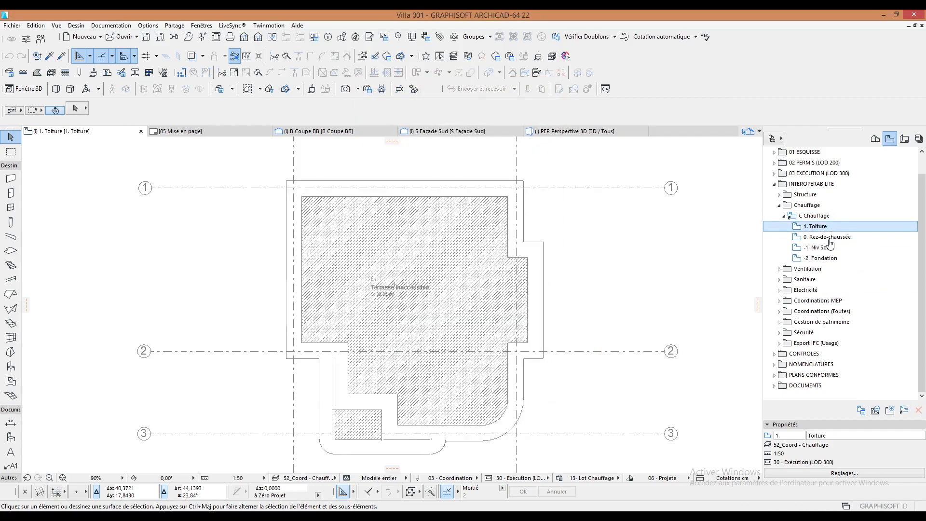
{"action": "double_click", "coordinate": [866, 237]}
{"action": "scroll", "coordinate": [480, 265], "scroll_direction": "up", "scroll_amount": 5}
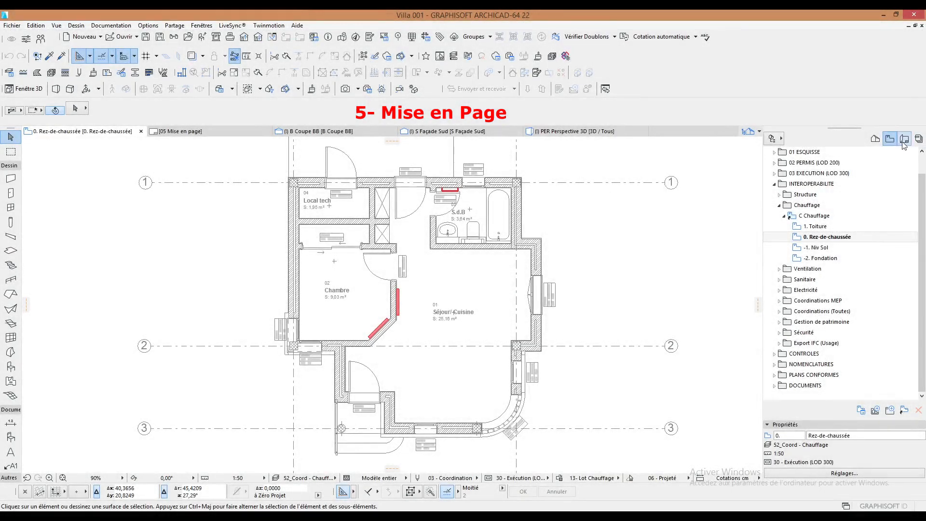
Create a new layout named "Chauffage" in the Maison 01 layout book using the master layout Type A0 Paysage.
{"action": "left_click", "coordinate": [904, 140]}
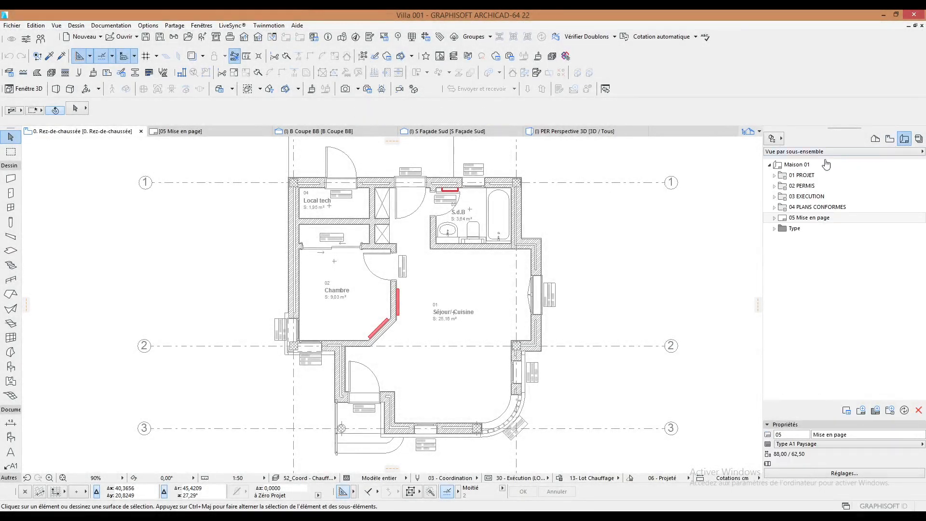
{"action": "right_click", "coordinate": [797, 164]}
{"action": "left_click", "coordinate": [820, 172]}
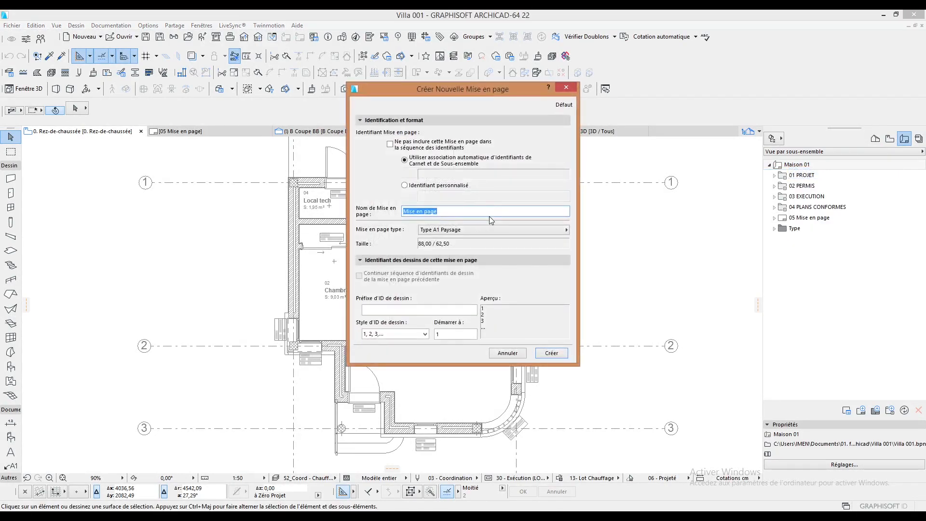
{"action": "type", "text": "Chauffage"}
{"action": "left_click", "coordinate": [548, 230]}
{"action": "left_click", "coordinate": [583, 232]}
{"action": "left_click", "coordinate": [559, 353]}
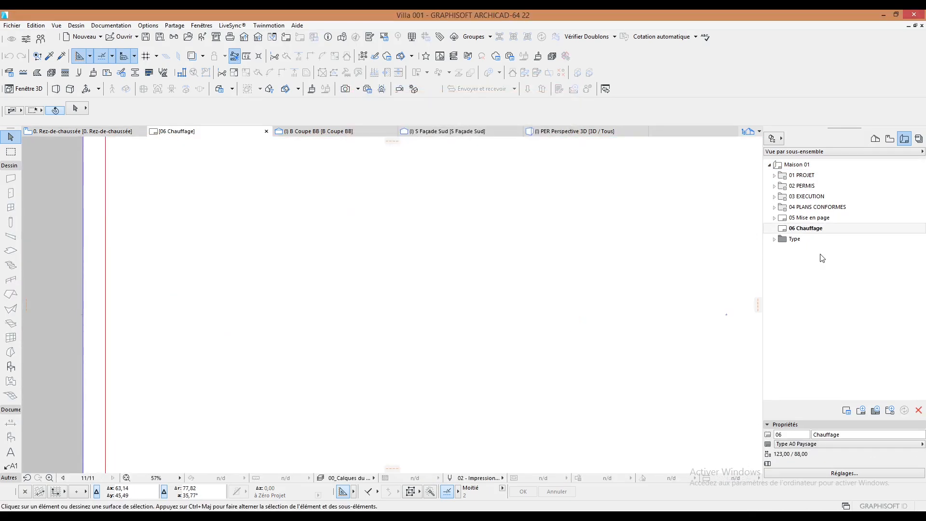
{"action": "scroll", "coordinate": [587, 263], "scroll_direction": "up", "scroll_amount": 2}
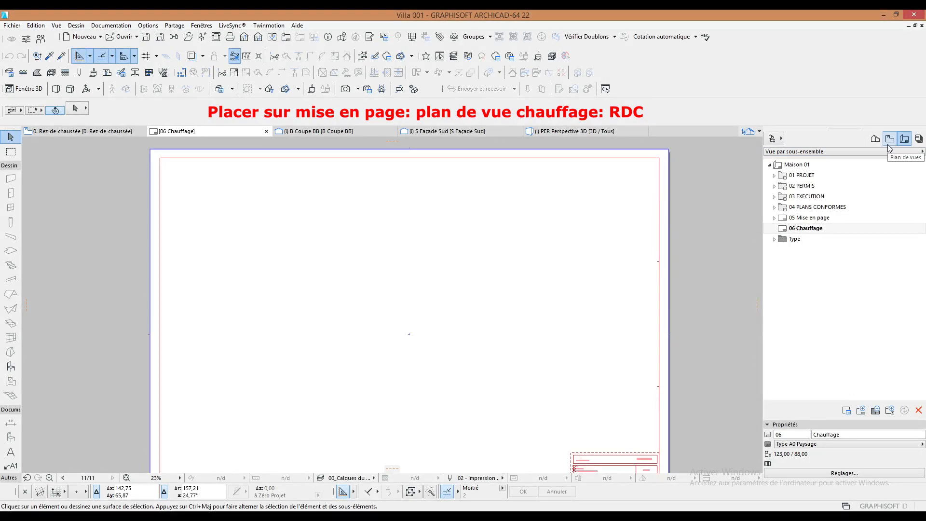
Place the heating view 0. Rez-de-chaussée from the C Chauffage folder on the 06 Chauffage layout.
{"action": "left_click", "coordinate": [889, 143]}
{"action": "left_click_drag", "start_coordinate": [814, 242], "coordinate": [748, 243]}
{"action": "left_click_drag", "start_coordinate": [576, 278], "coordinate": [598, 279]}
{"action": "middle_click_drag", "start_coordinate": [613, 278], "coordinate": [489, 310]}
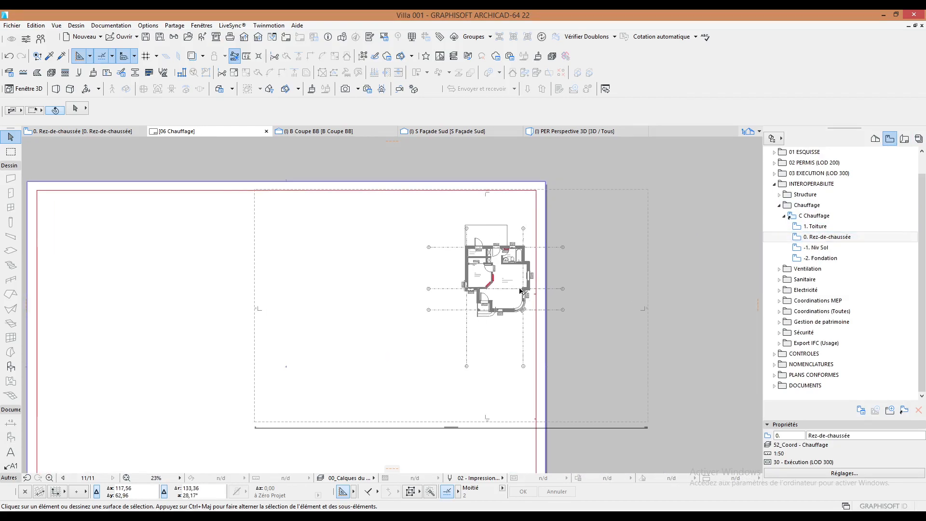
Crop the placed drawing's frame on all four sides so that it closely surrounds the ground-floor plan and its grid lines.
{"action": "left_click", "coordinate": [495, 288]}
{"action": "left_click", "coordinate": [647, 281]}
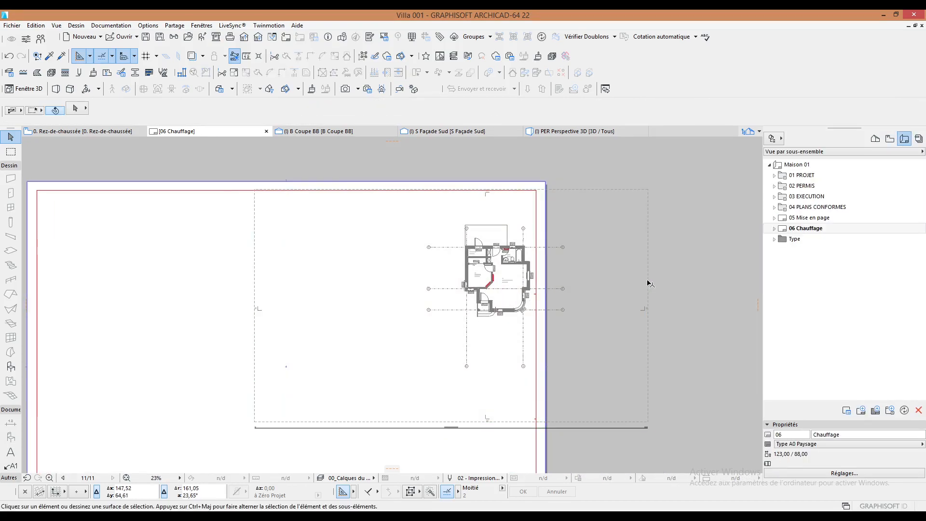
{"action": "left_click", "coordinate": [550, 275]}
{"action": "left_click", "coordinate": [255, 255]}
{"action": "left_click", "coordinate": [445, 248]}
{"action": "left_click", "coordinate": [533, 189]}
{"action": "left_click", "coordinate": [534, 220]}
{"action": "left_click", "coordinate": [515, 422]}
{"action": "left_click", "coordinate": [509, 332]}
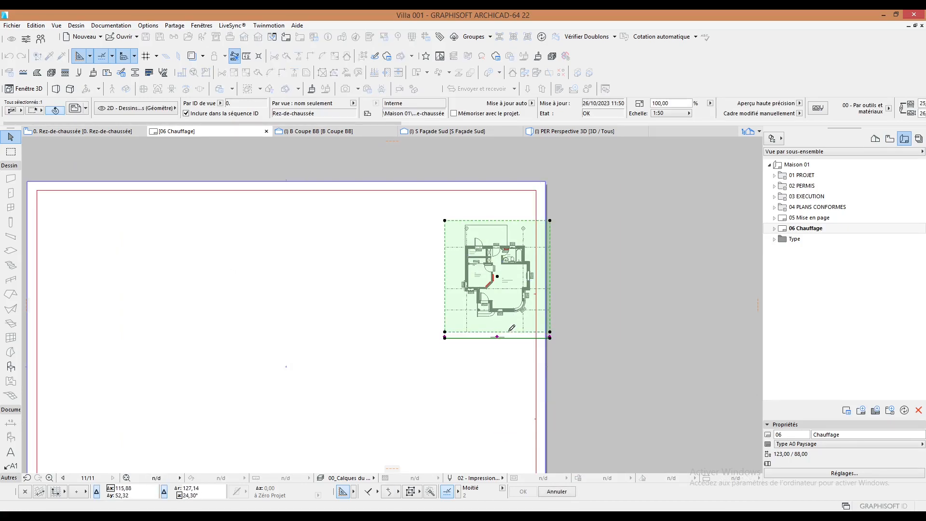
Move the cropped ground-floor drawing fully inside the layout's red border, near the sheet's upper-right corner, and deselect it.
{"action": "scroll", "coordinate": [517, 289], "scroll_direction": "up", "scroll_amount": 4}
{"action": "middle_click_drag", "start_coordinate": [517, 290], "coordinate": [553, 335]}
{"action": "left_click", "coordinate": [552, 322]}
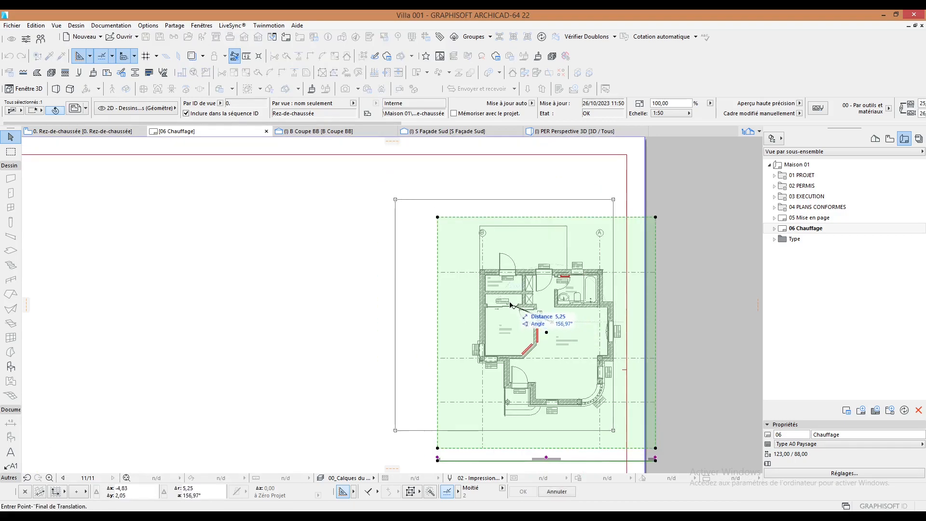
{"action": "left_click", "coordinate": [502, 283]}
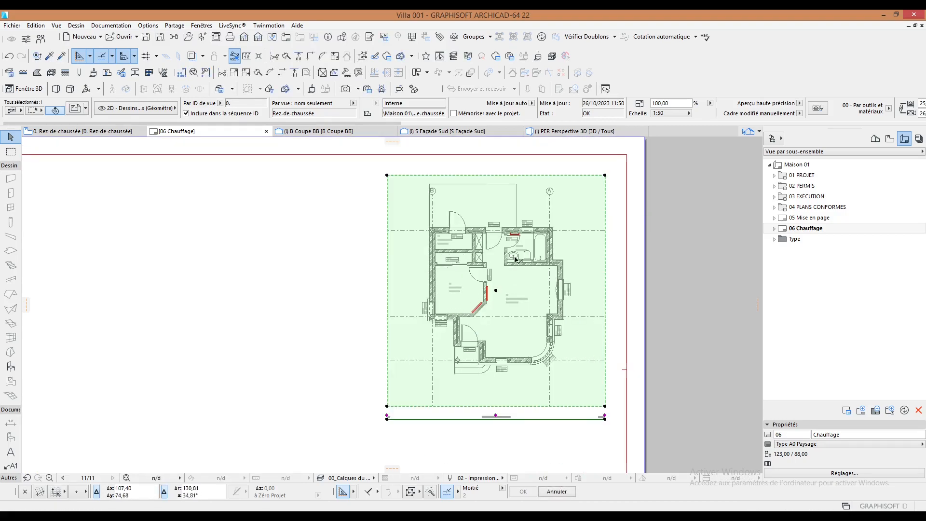
{"action": "scroll", "coordinate": [504, 279], "scroll_direction": "up", "scroll_amount": 2}
{"action": "key", "text": "Escape"}
{"action": "scroll", "coordinate": [535, 355], "scroll_direction": "up", "scroll_amount": 1}
{"action": "middle_click_drag", "start_coordinate": [534, 355], "coordinate": [466, 372]}
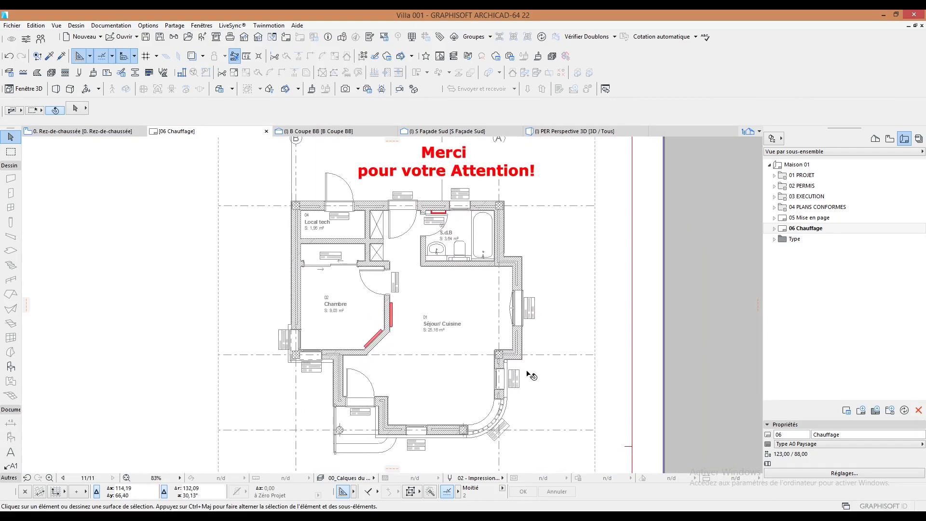
{"action": "scroll", "coordinate": [437, 392], "scroll_direction": "up", "scroll_amount": 1}
{"action": "scroll", "coordinate": [431, 384], "scroll_direction": "down", "scroll_amount": 1}
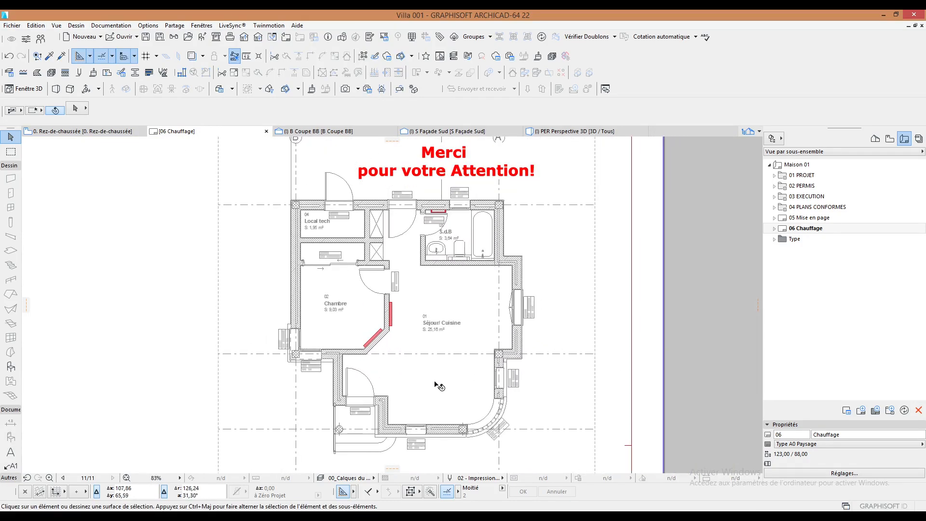